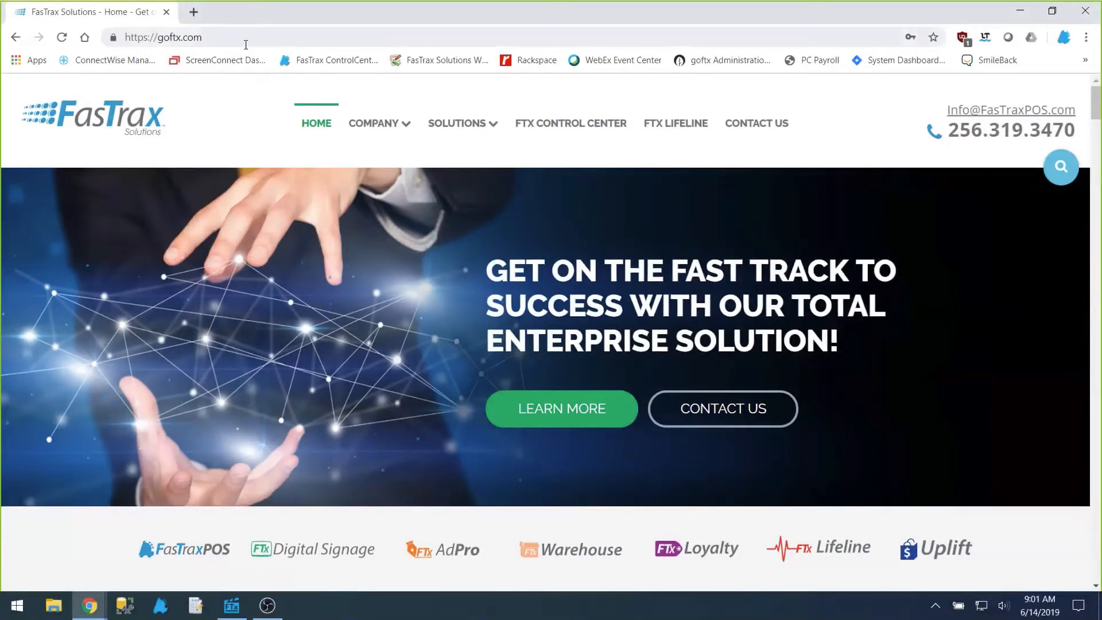
# Step: Open the weekly training webinars from the FTx Lifeline page and browse the available recordings
pyautogui.click(695, 131)
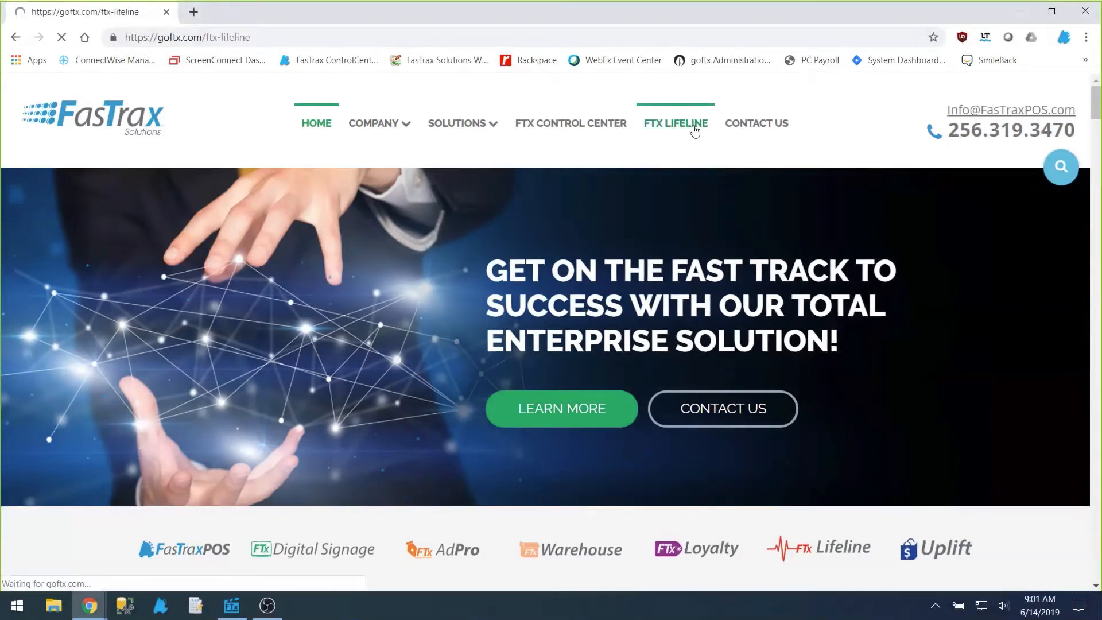
pyautogui.scroll(-15, 679, 237)
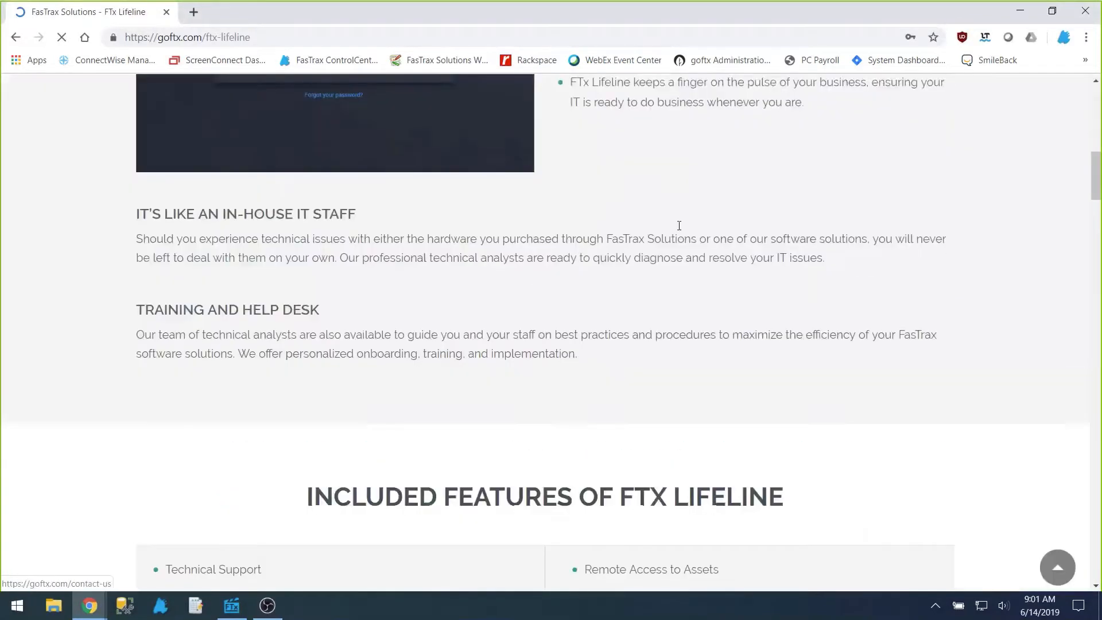
pyautogui.scroll(-10, 679, 229)
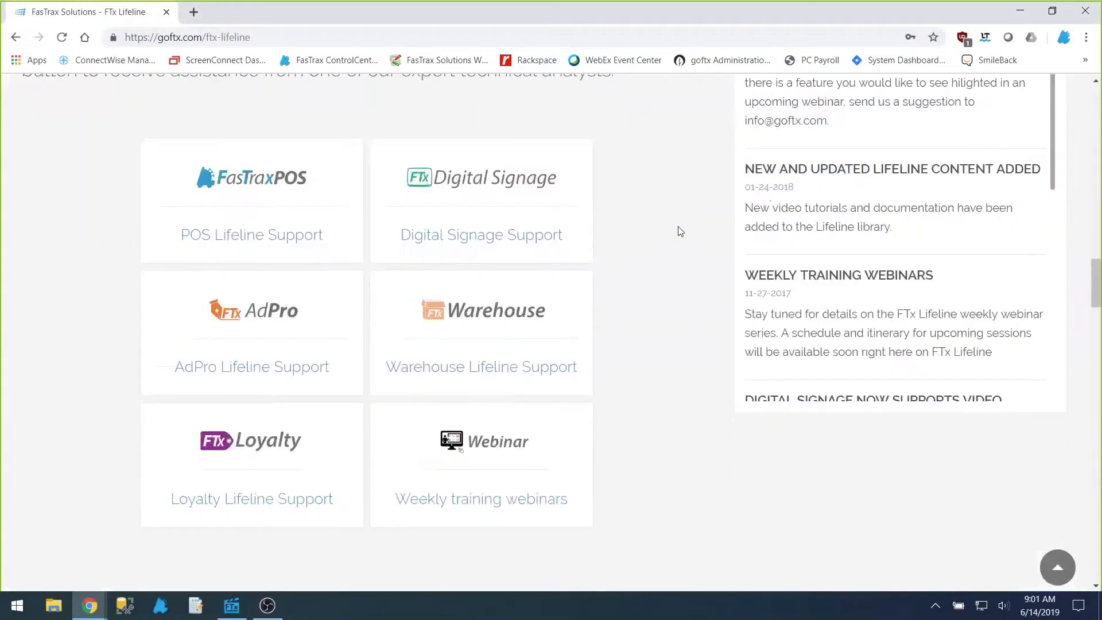
pyautogui.click(491, 468)
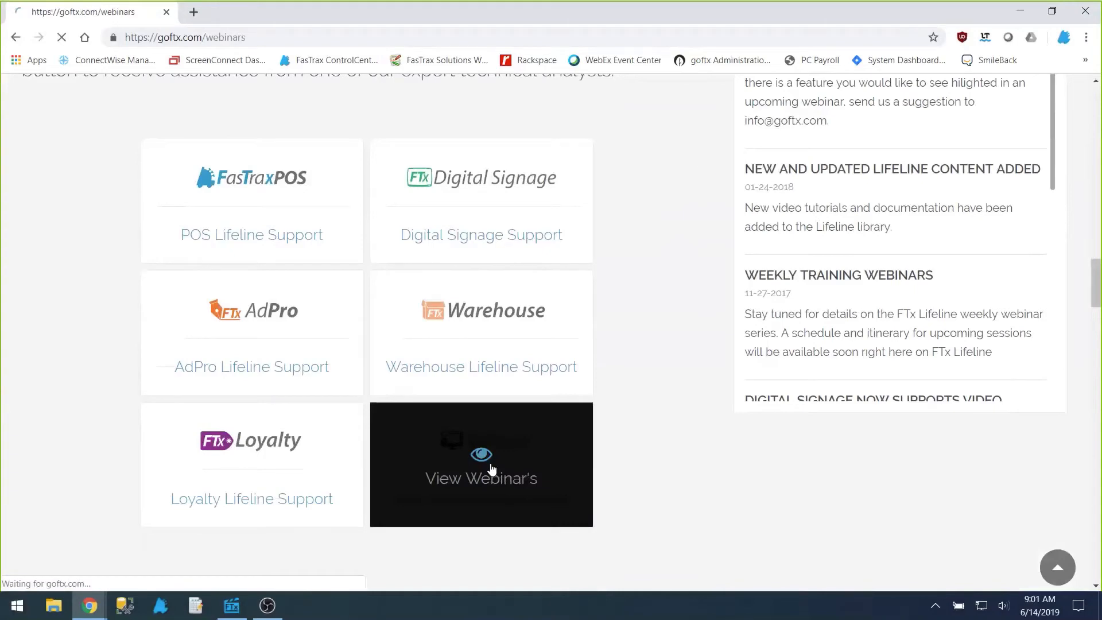
pyautogui.scroll(-8, 492, 469)
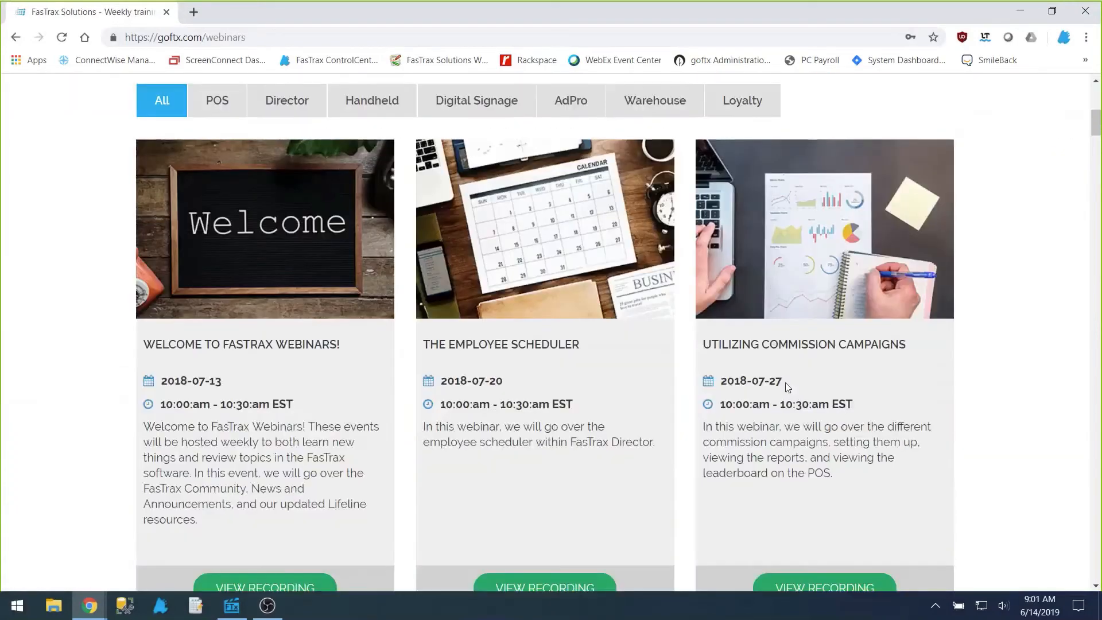
pyautogui.scroll(-2, 630, 353)
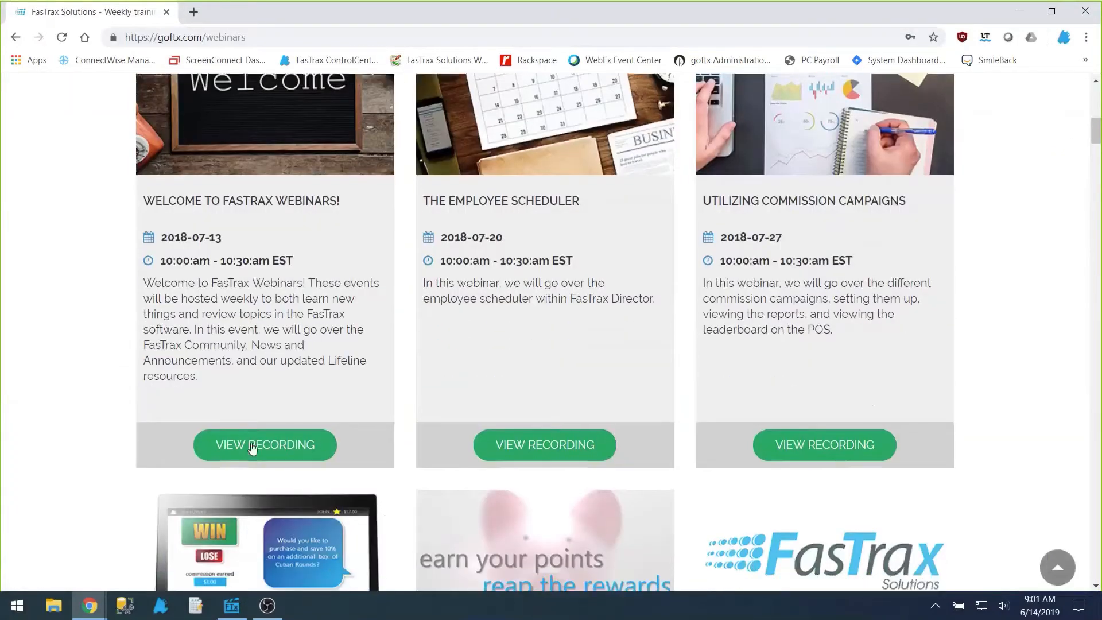
pyautogui.scroll(5, 305, 449)
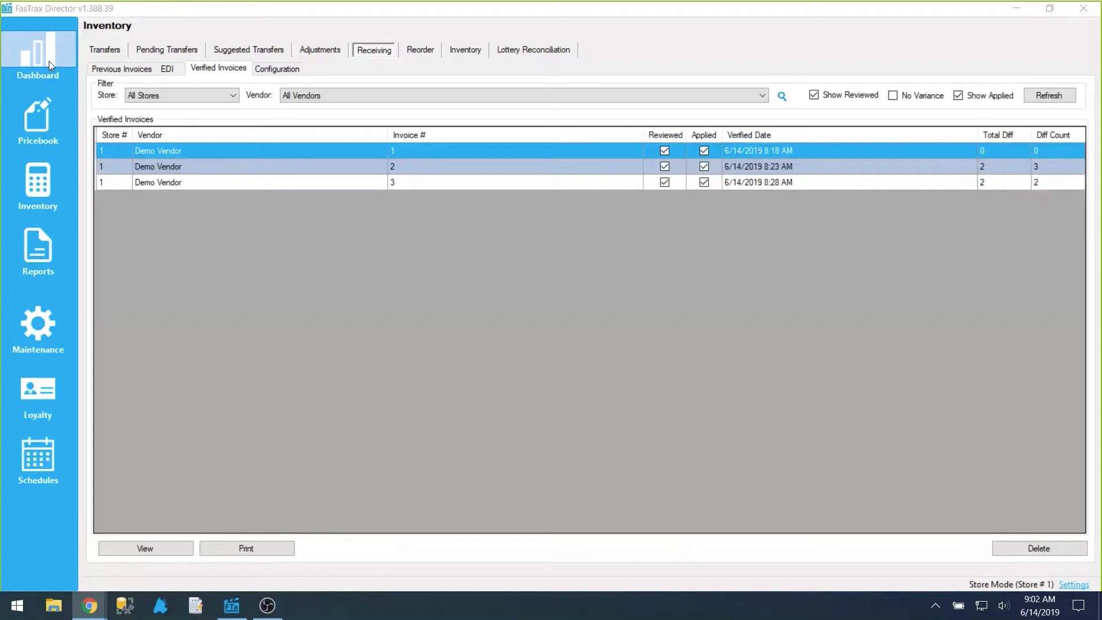
# Step: Open Demo Vendor's invoice 4 from the inventory receiving list, apply it to inventory, and close the worksheet
pyautogui.click(51, 182)
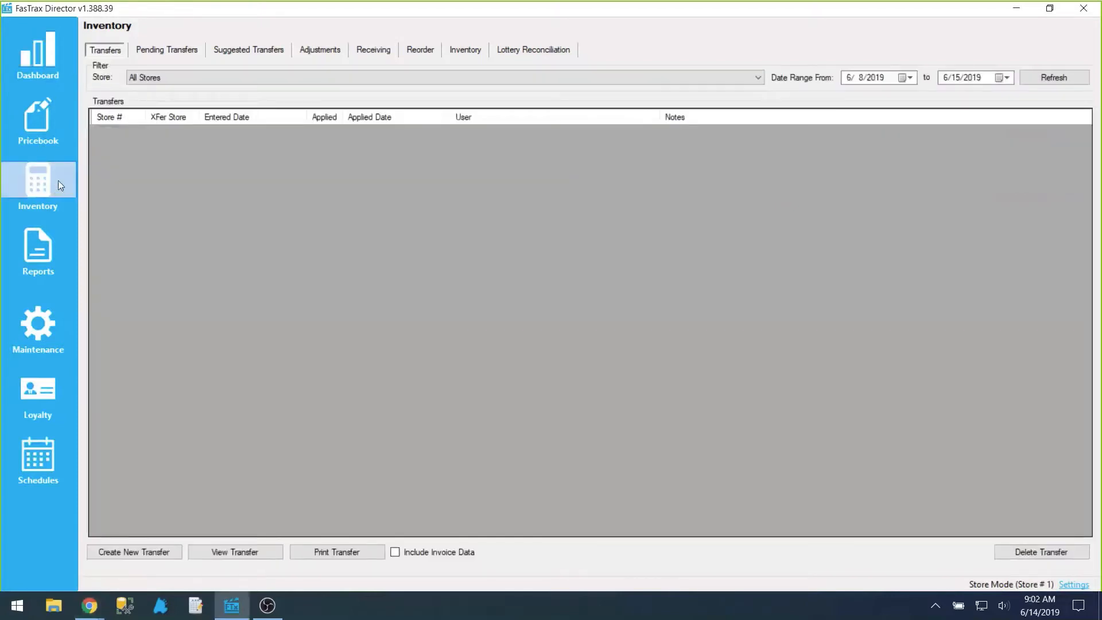
pyautogui.click(379, 56)
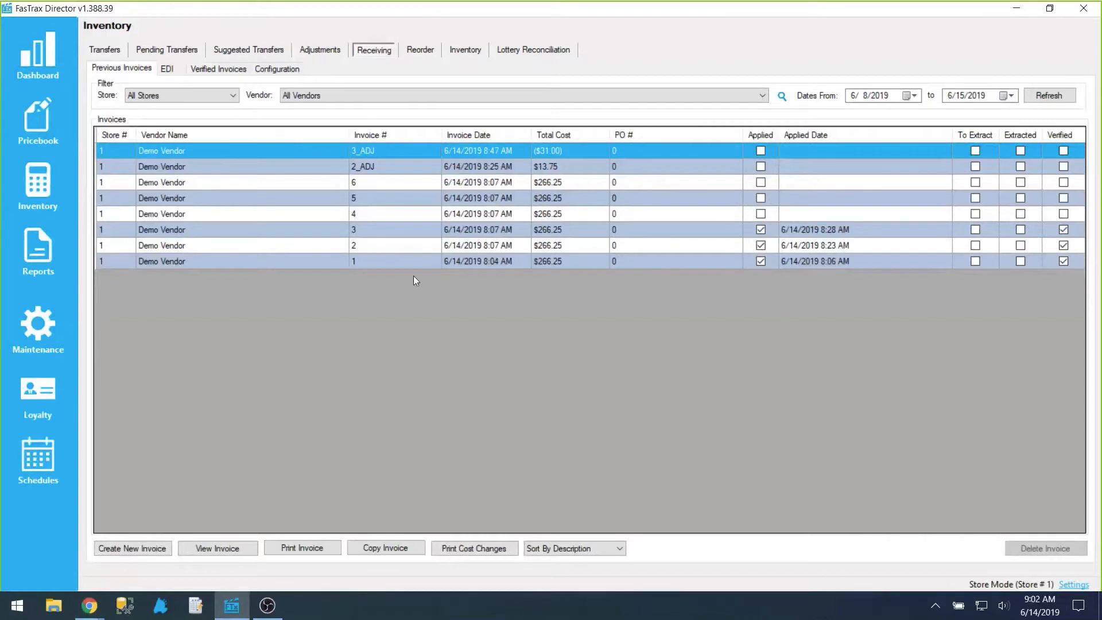
pyautogui.doubleClick(555, 217)
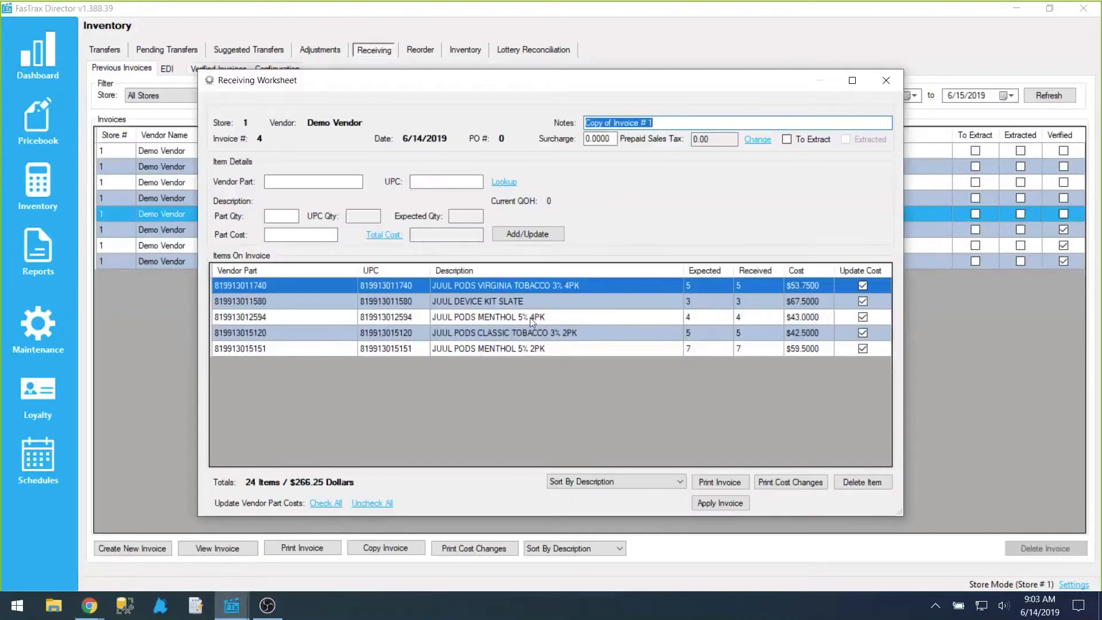
pyautogui.click(721, 504)
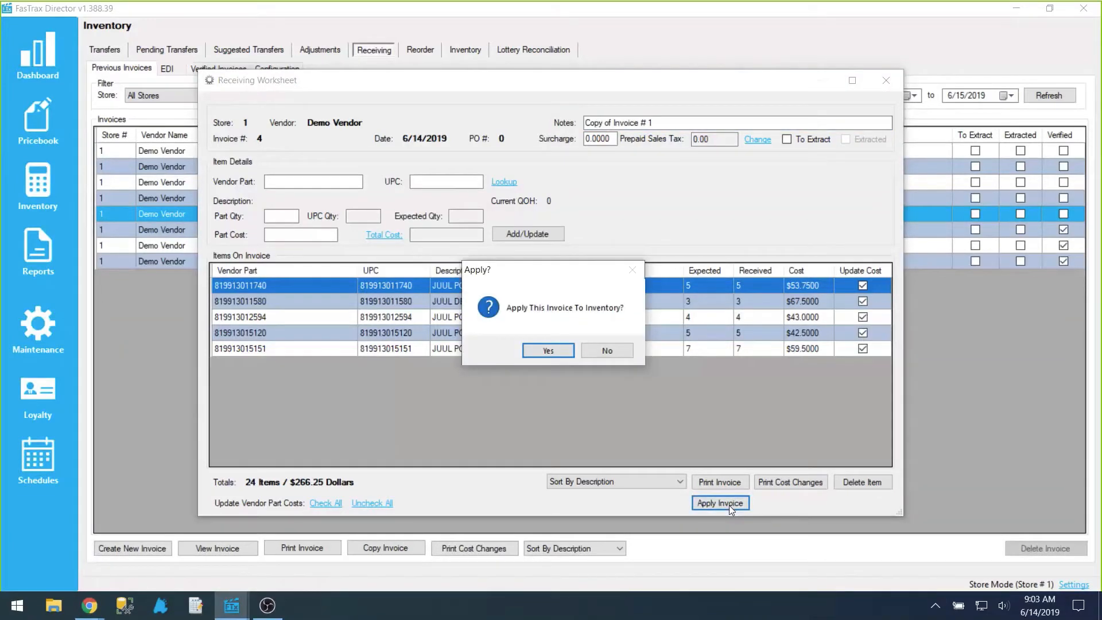
pyautogui.click(551, 350)
pyautogui.click(613, 352)
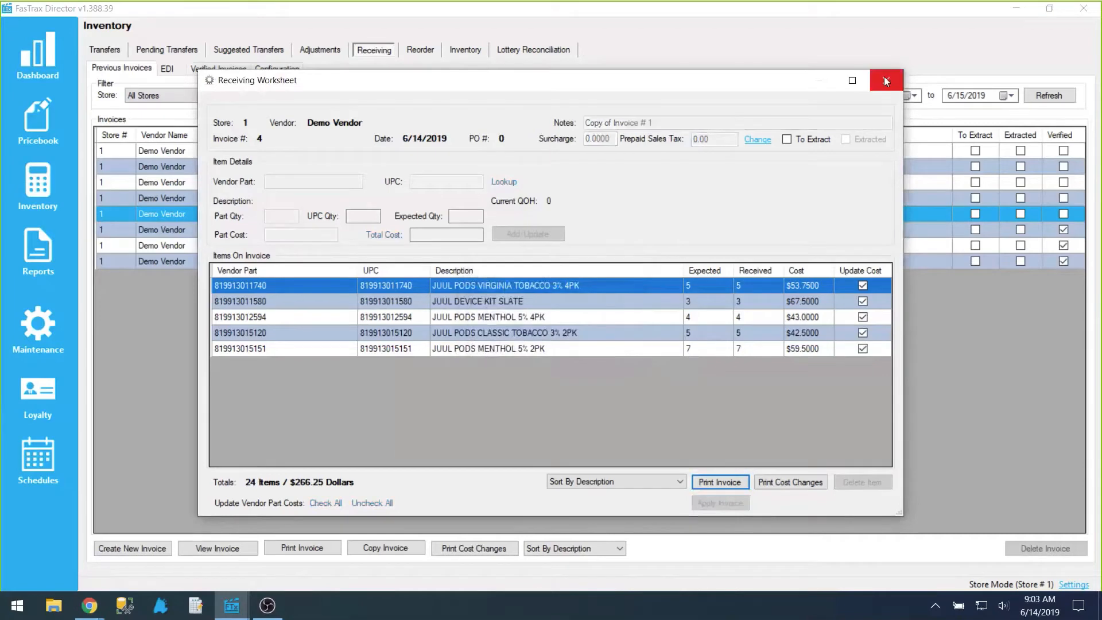
pyautogui.click(885, 80)
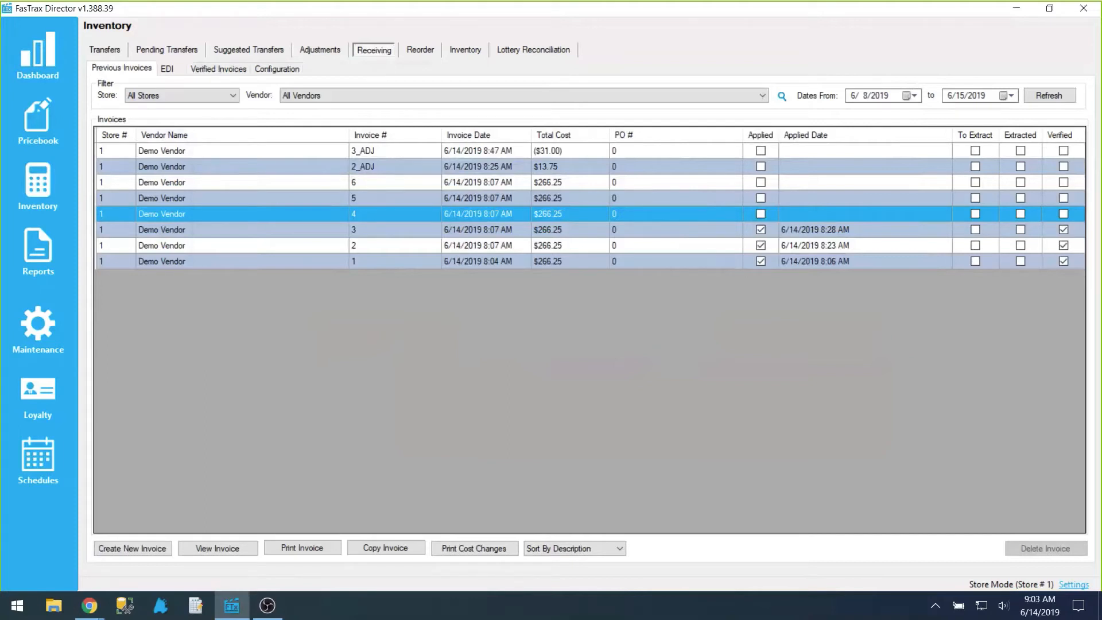
# Step: Switch to MobiControl Remote, record an actual quantity of 5 for JUUL PODS VIRGINIA TOBACCO 3% 4PK, and close the remote session
pyautogui.hotkey('alt', 'Tab')
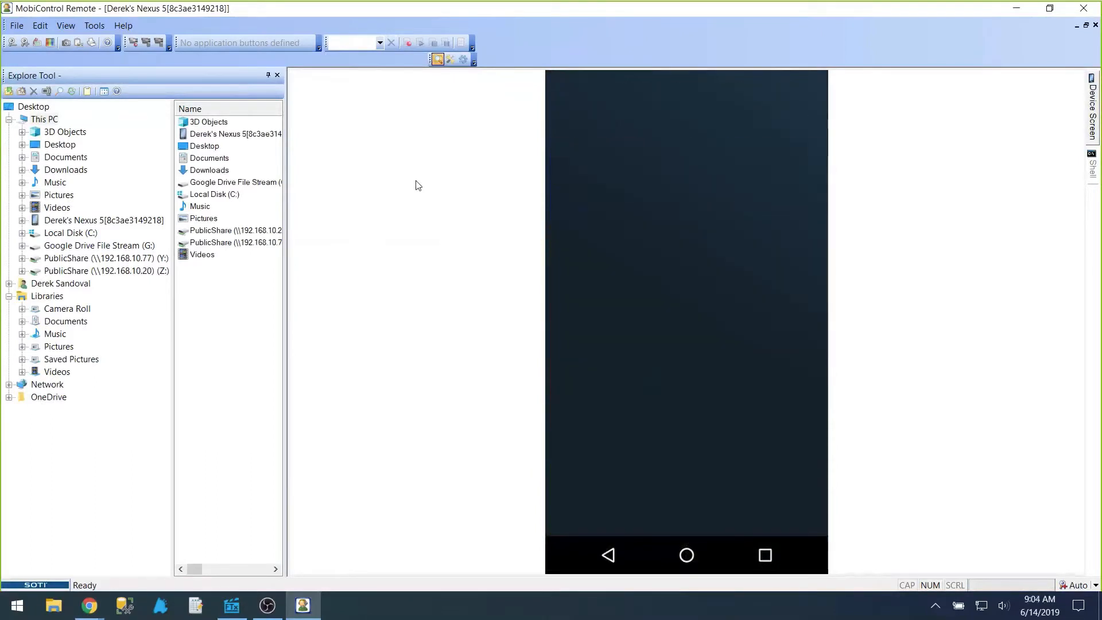
pyautogui.click(277, 76)
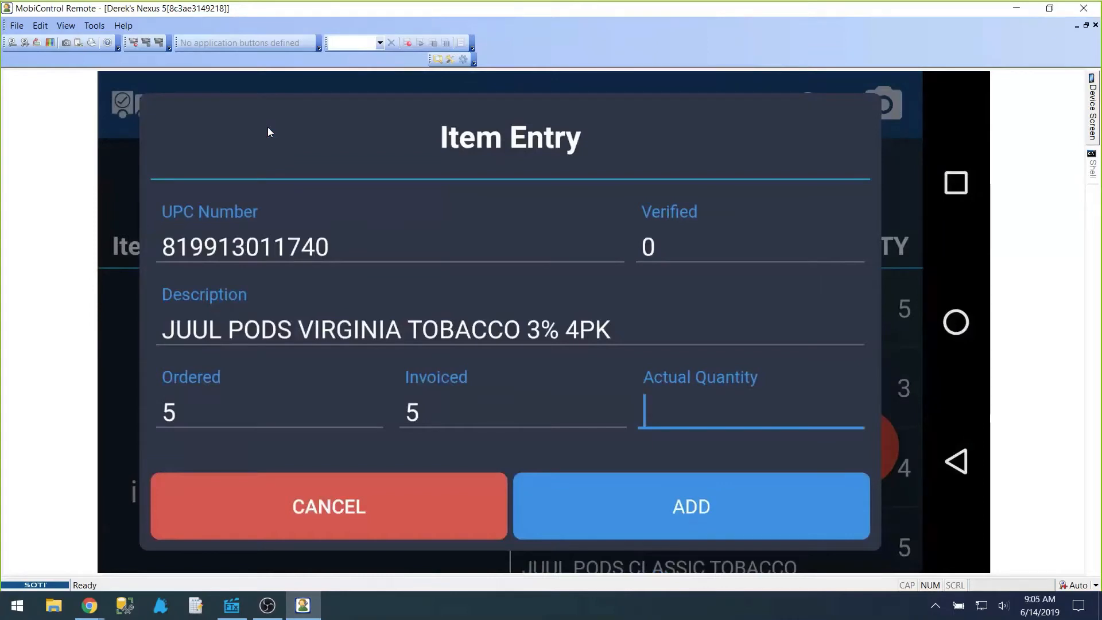
pyautogui.write('5')
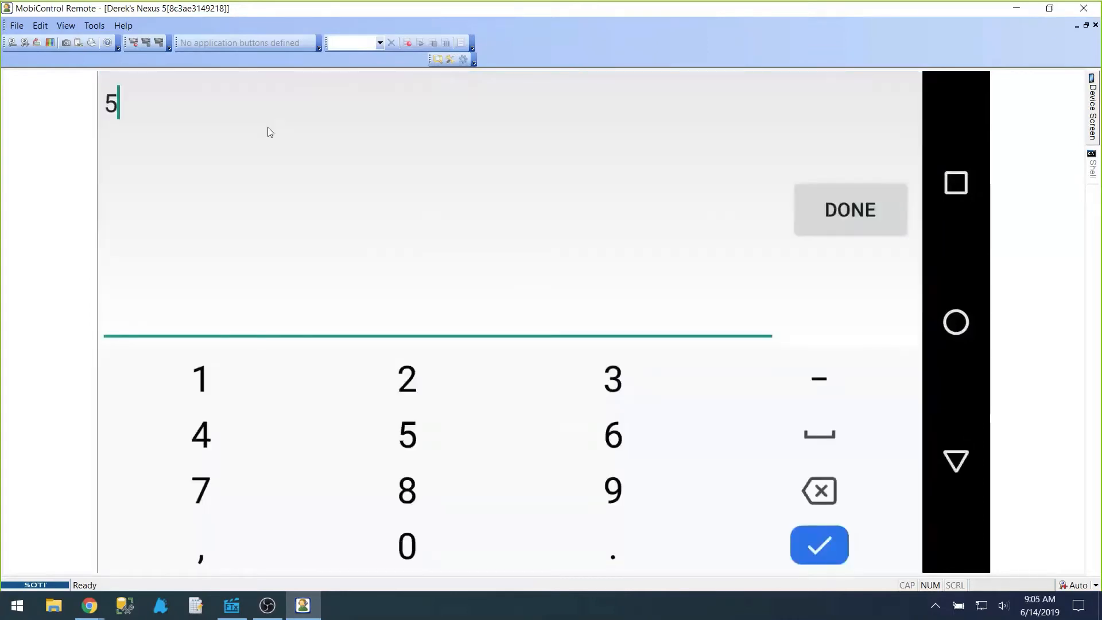
pyautogui.press('Return')
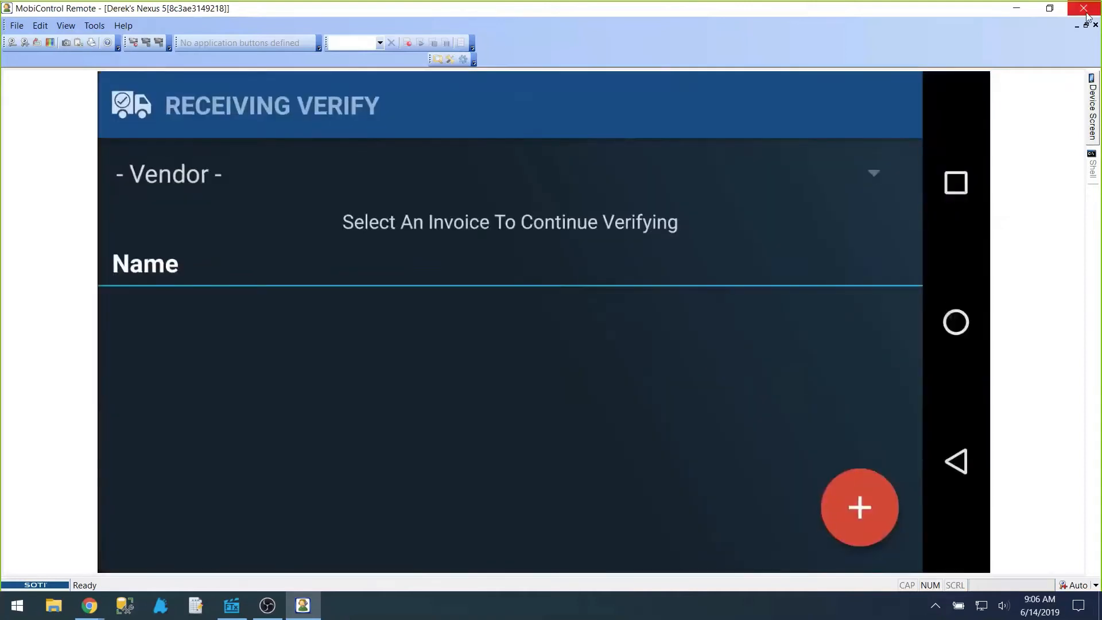
pyautogui.click(1085, 10)
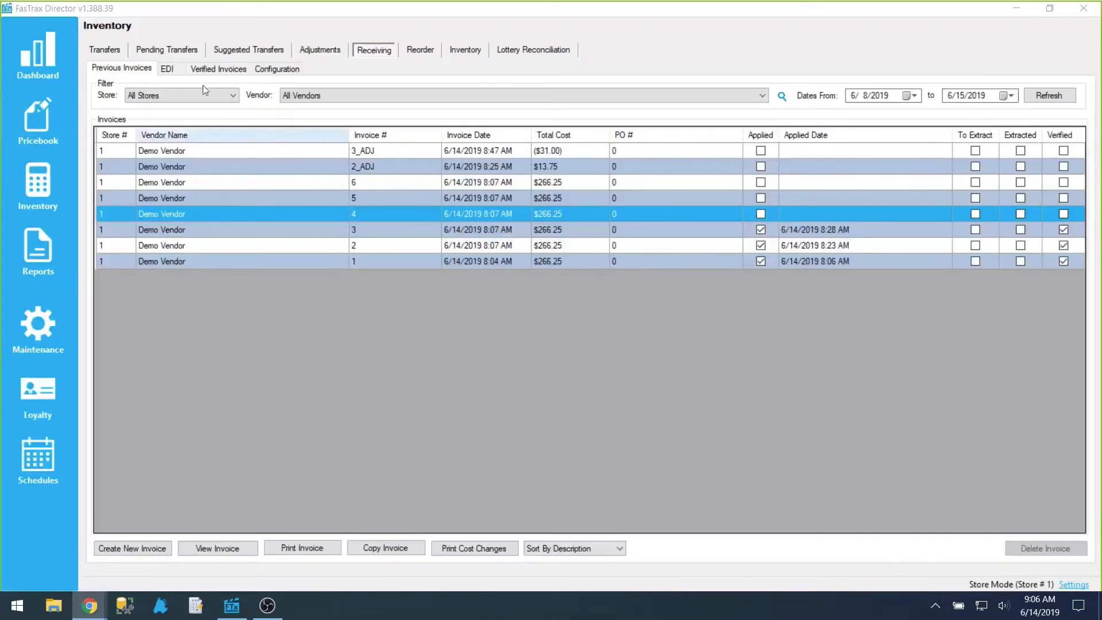
# Step: Open the details of verified invoice 4 from the refreshed list and examine the two items with quantity differences
pyautogui.click(205, 69)
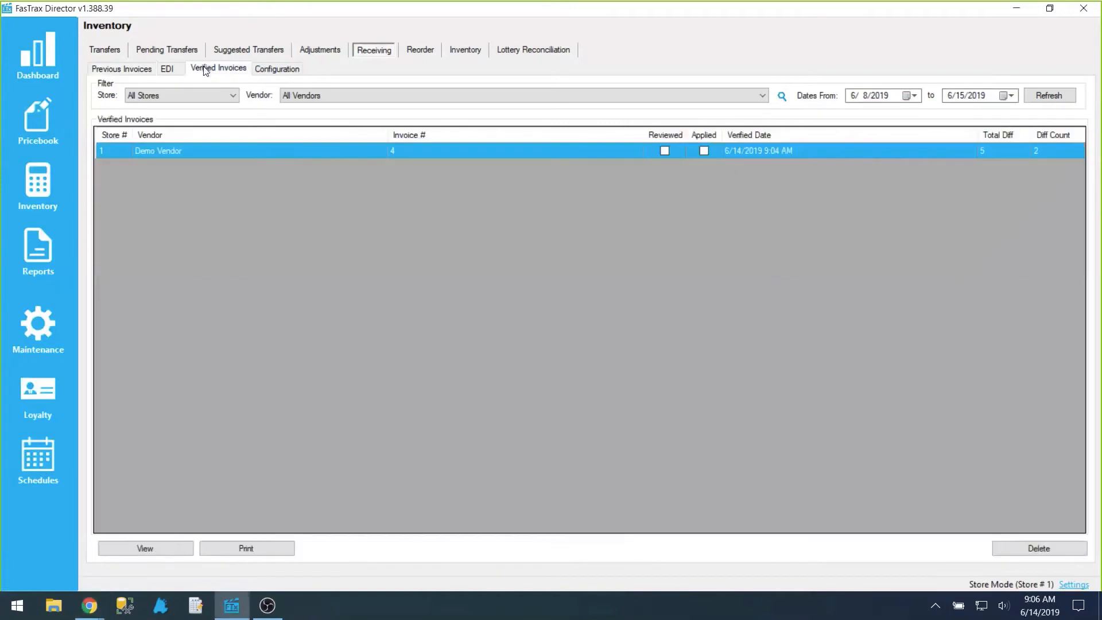
pyautogui.click(1052, 98)
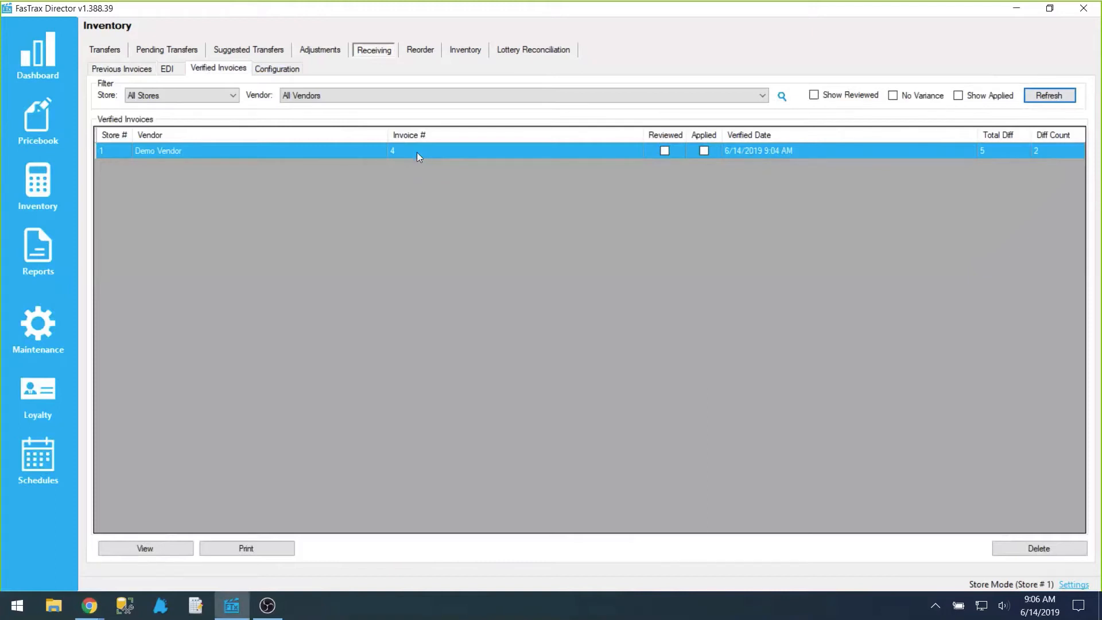
pyautogui.click(162, 551)
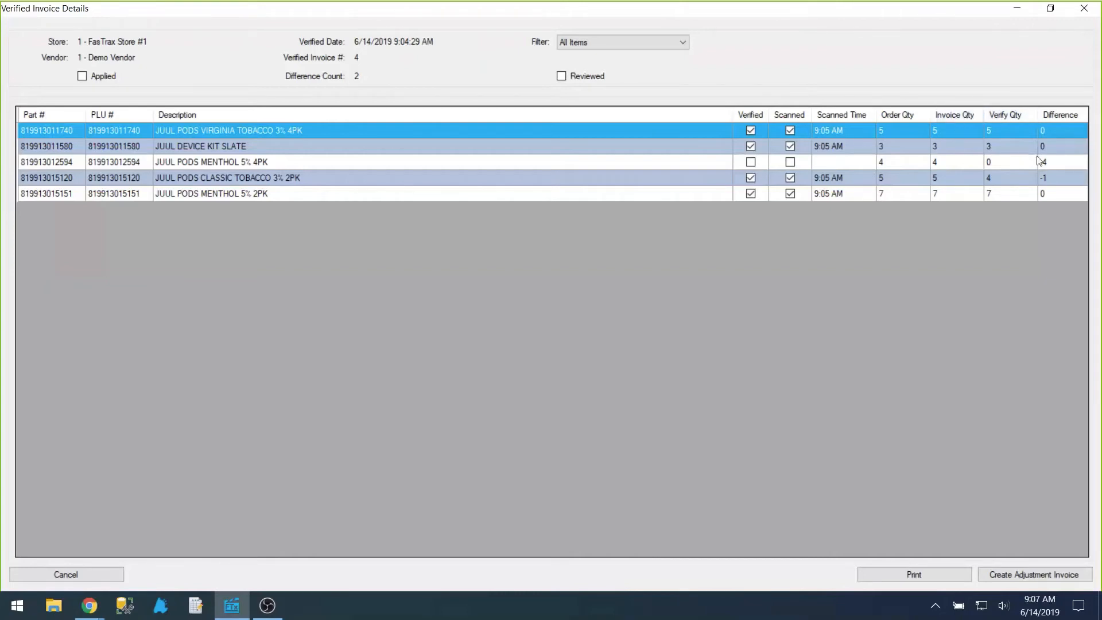
pyautogui.click(1056, 162)
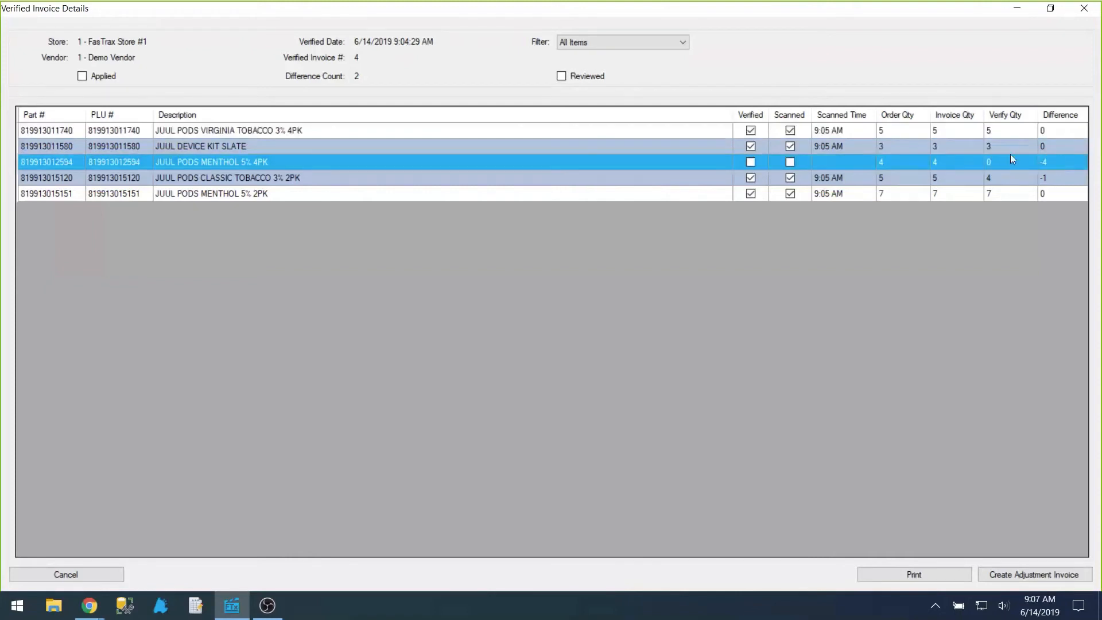
pyautogui.click(1056, 177)
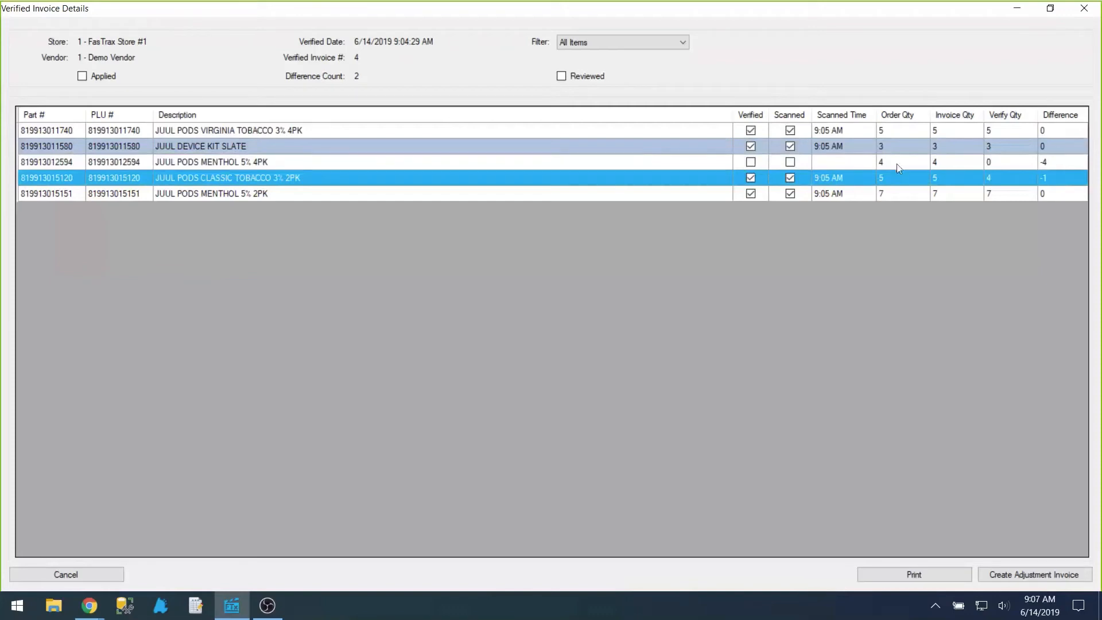
pyautogui.click(790, 162)
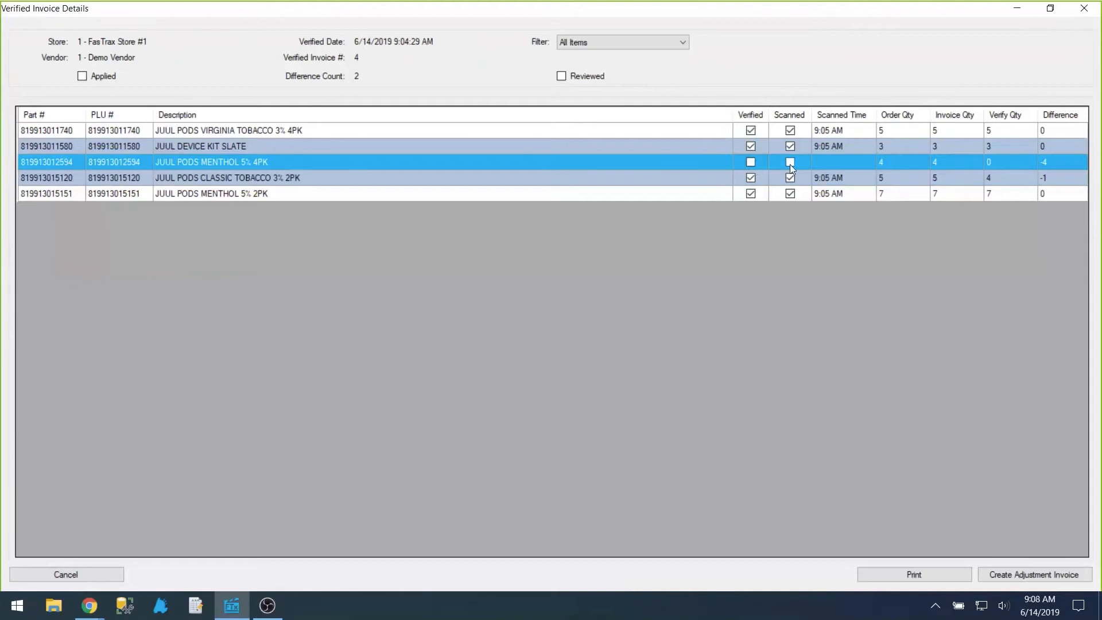
# Step: Create an adjustment invoice from verified invoice 4 and close its details
pyautogui.click(1043, 573)
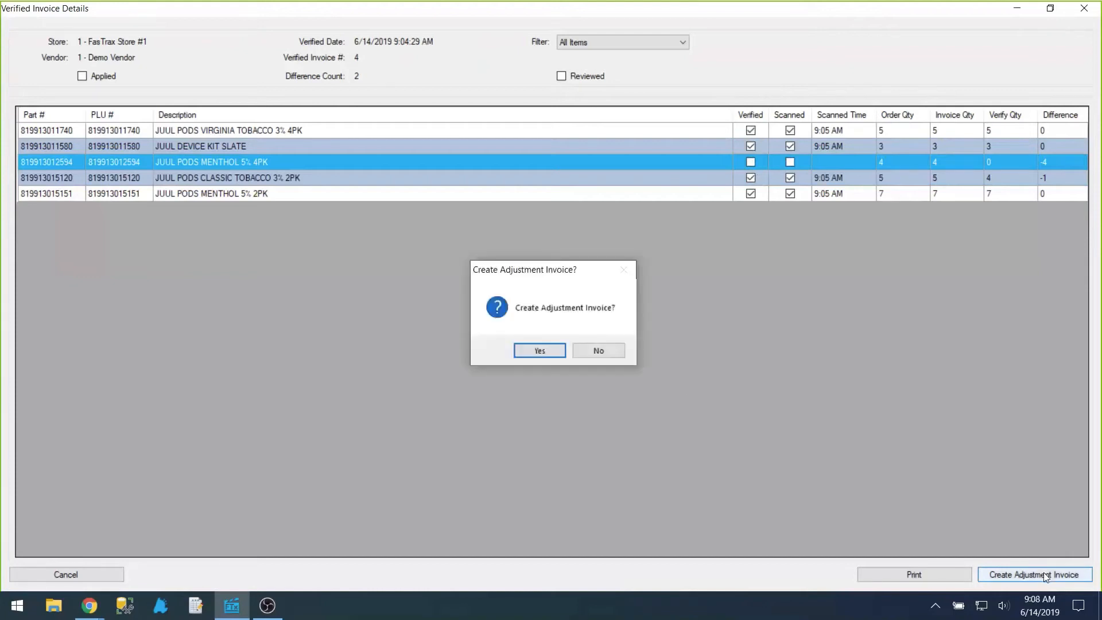
pyautogui.click(539, 352)
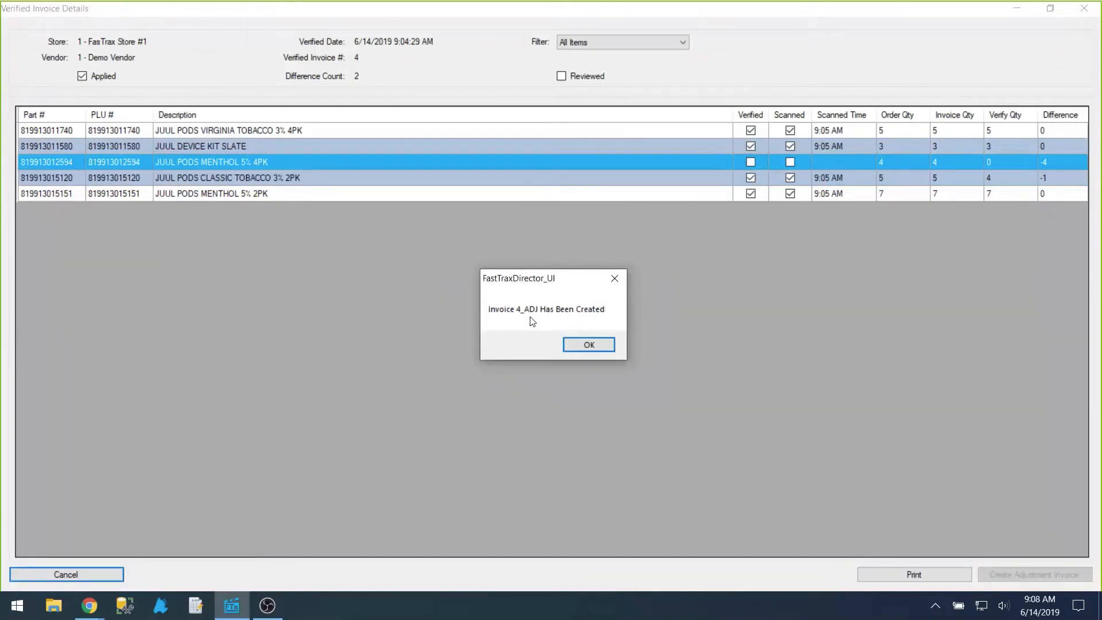
pyautogui.click(590, 346)
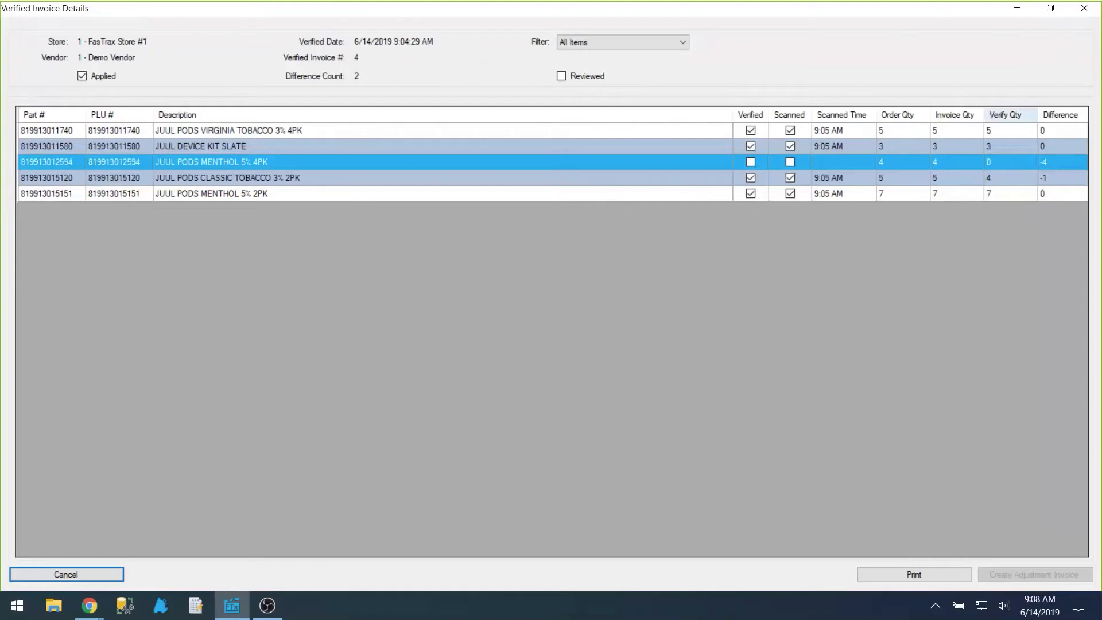
pyautogui.click(1096, 15)
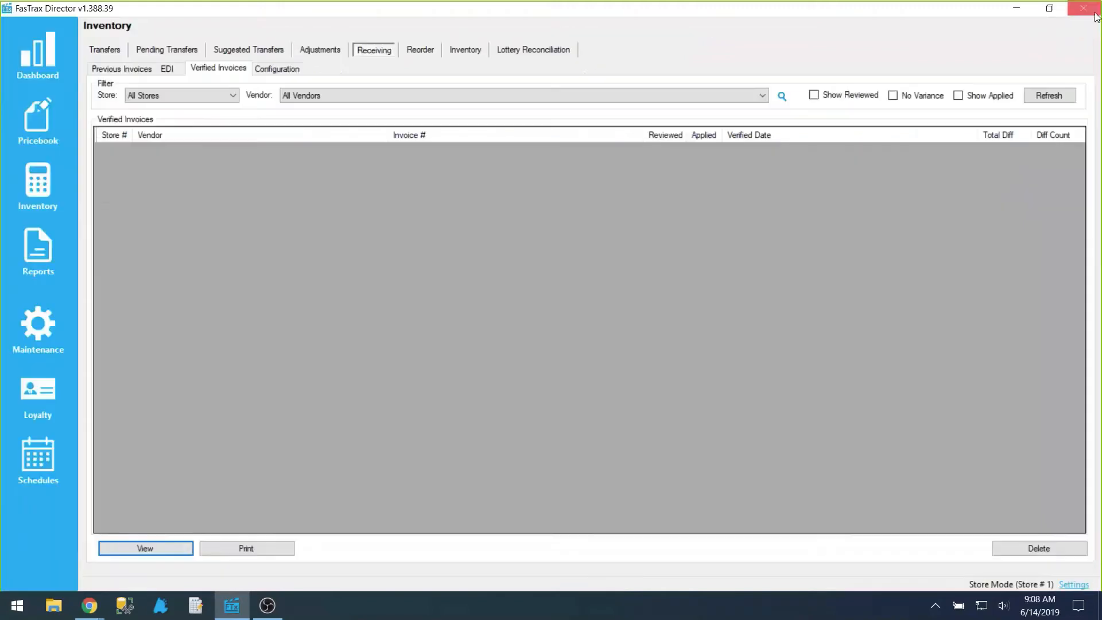
# Step: Refresh the previous invoices list, open adjustment invoice 4_ADJ, and check its menthol 4PK and classic tobacco 2PK lines
pyautogui.click(128, 70)
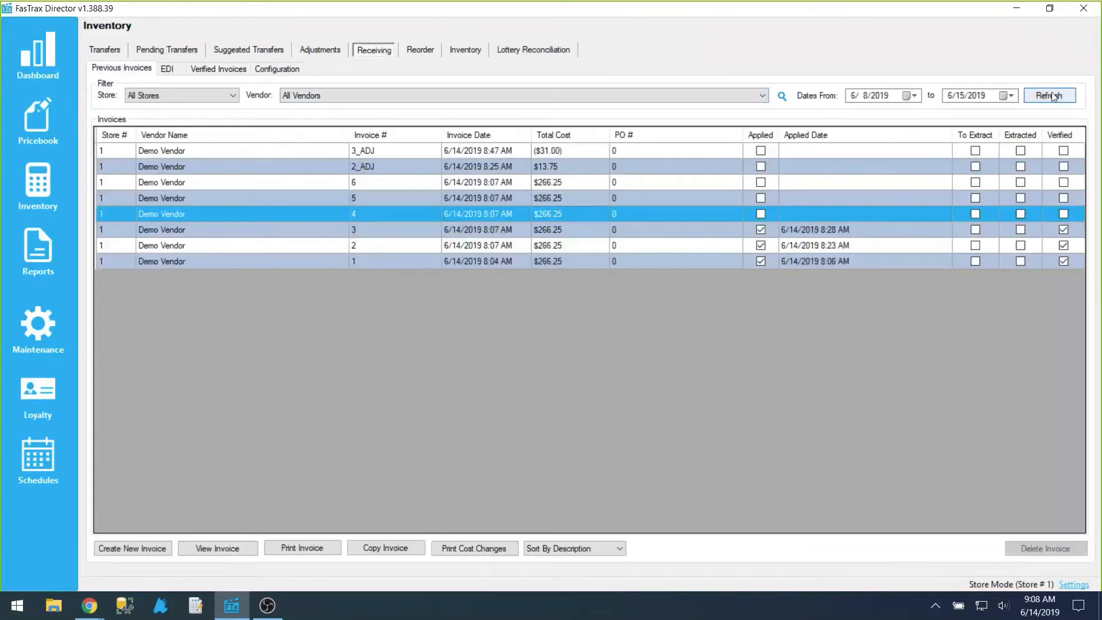
pyautogui.click(1051, 95)
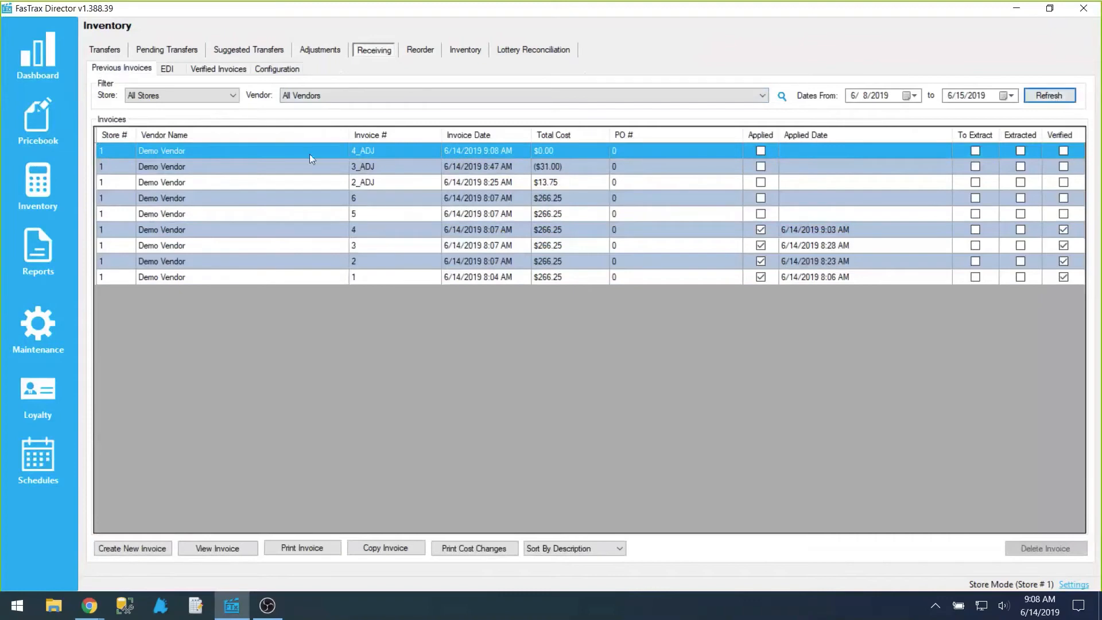
pyautogui.doubleClick(382, 150)
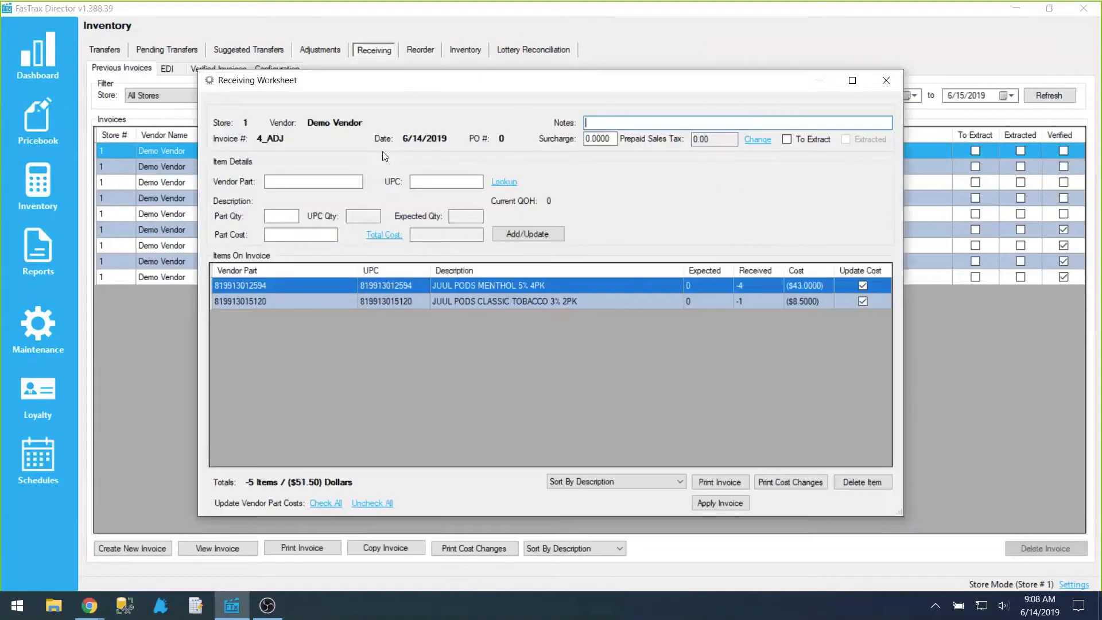
pyautogui.click(616, 286)
pyautogui.click(587, 301)
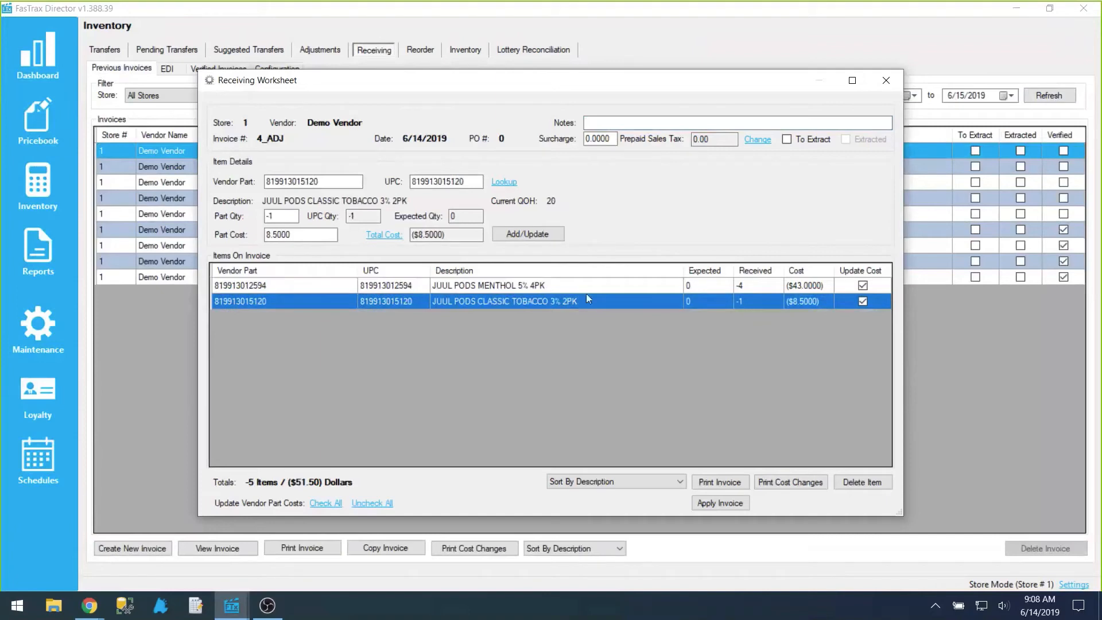
pyautogui.click(587, 293)
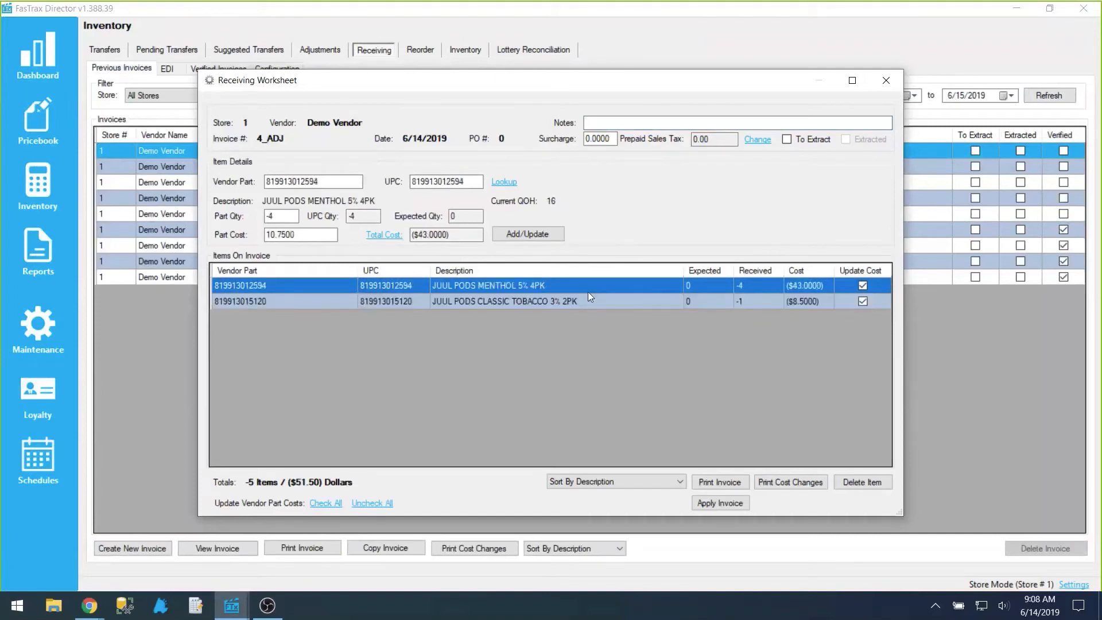
# Step: Apply adjustment invoice 4_ADJ to inventory and close its receiving worksheet
pyautogui.click(730, 506)
pyautogui.click(571, 350)
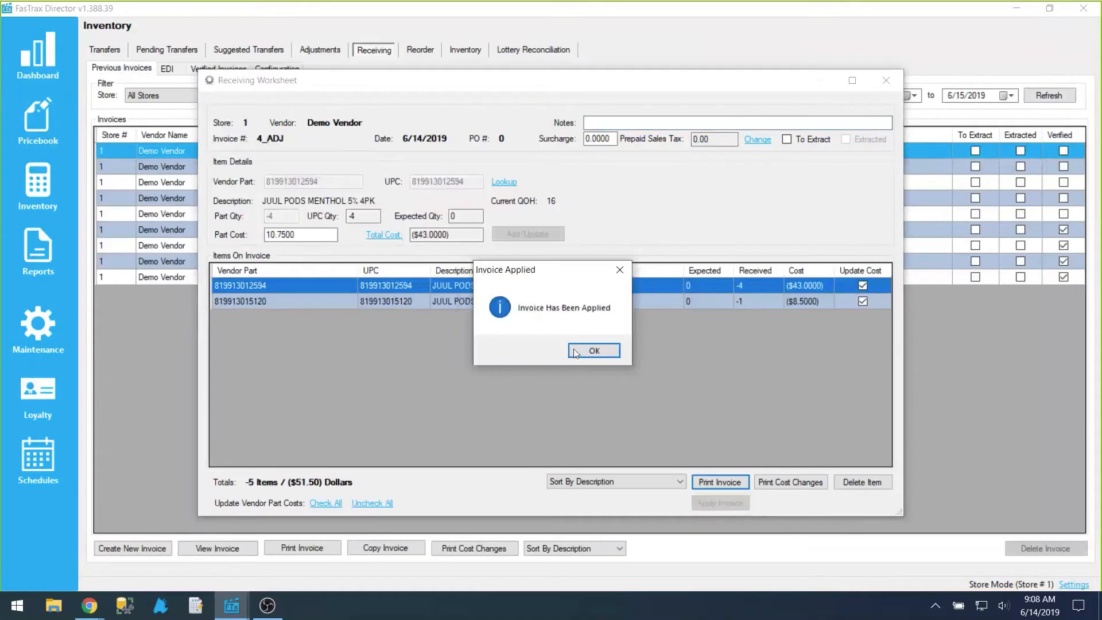
pyautogui.click(587, 349)
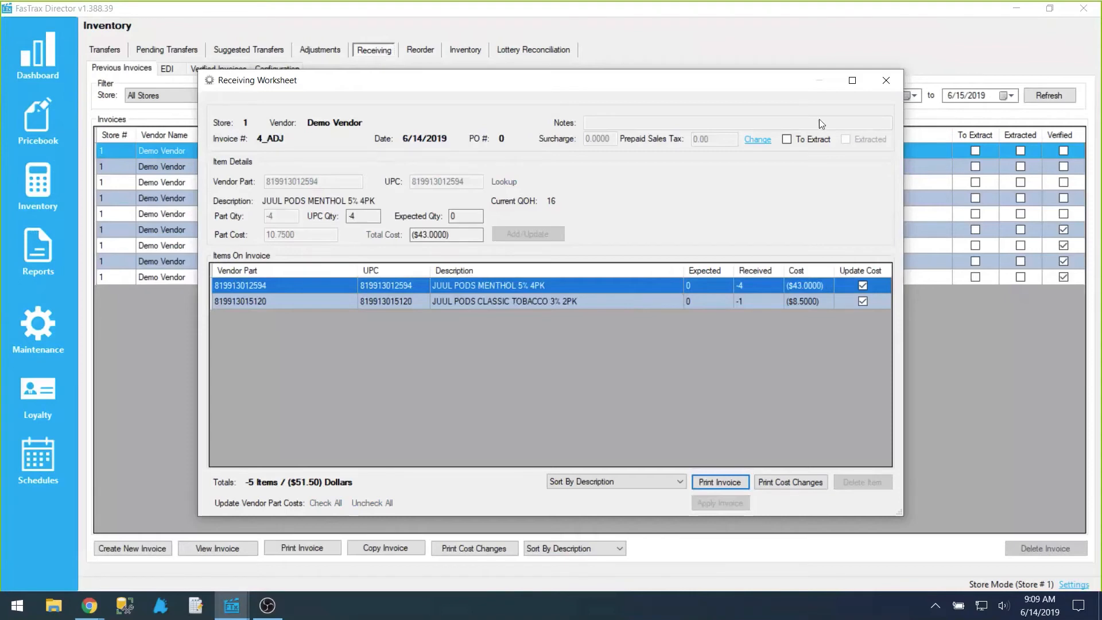
pyautogui.click(886, 81)
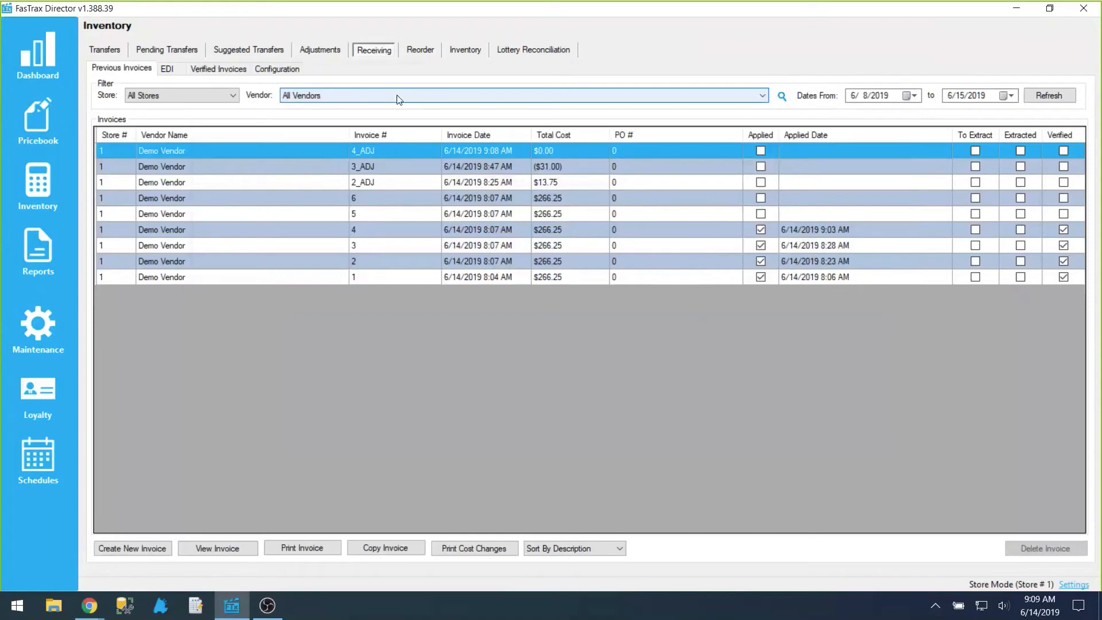
# Step: Compare the verified invoices list with and without applied invoices, leaving Show Applied enabled
pyautogui.click(242, 70)
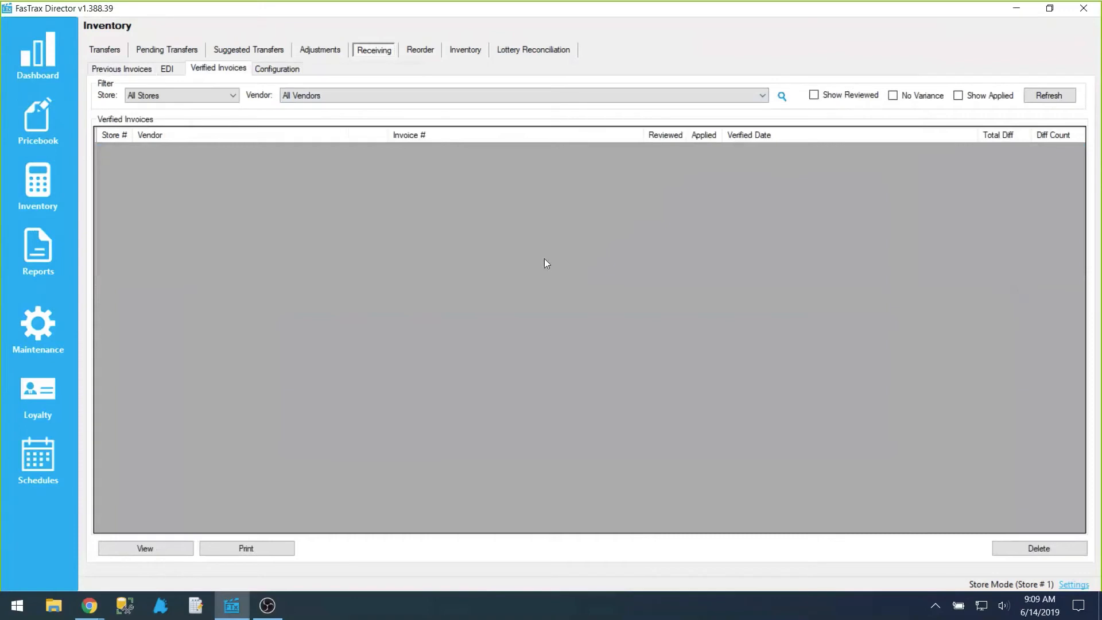
pyautogui.click(959, 96)
pyautogui.click(1053, 98)
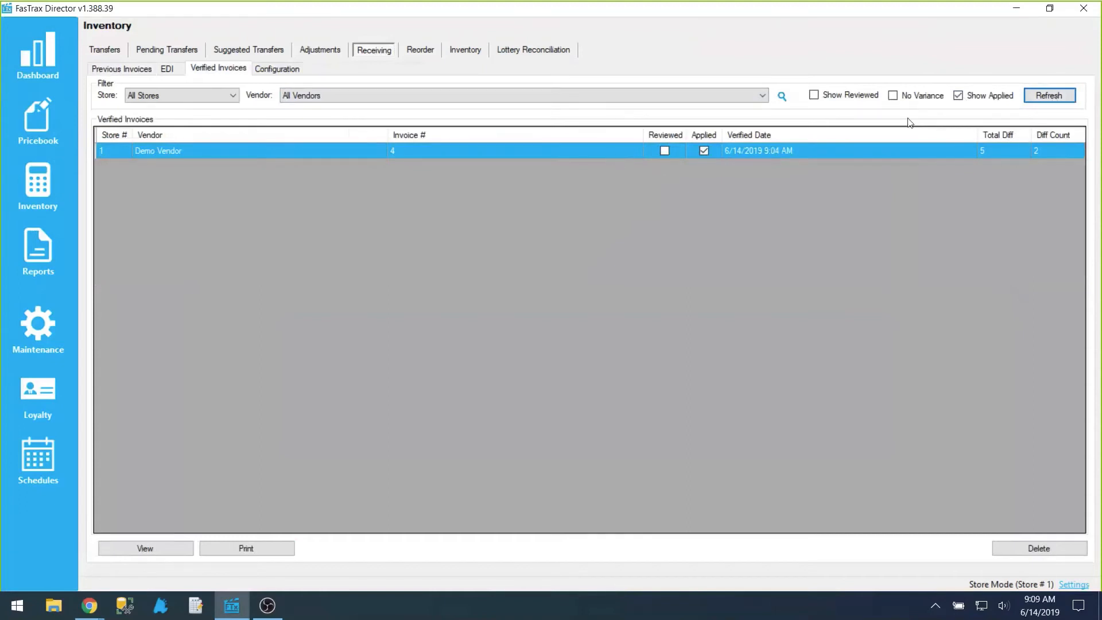
pyautogui.click(967, 95)
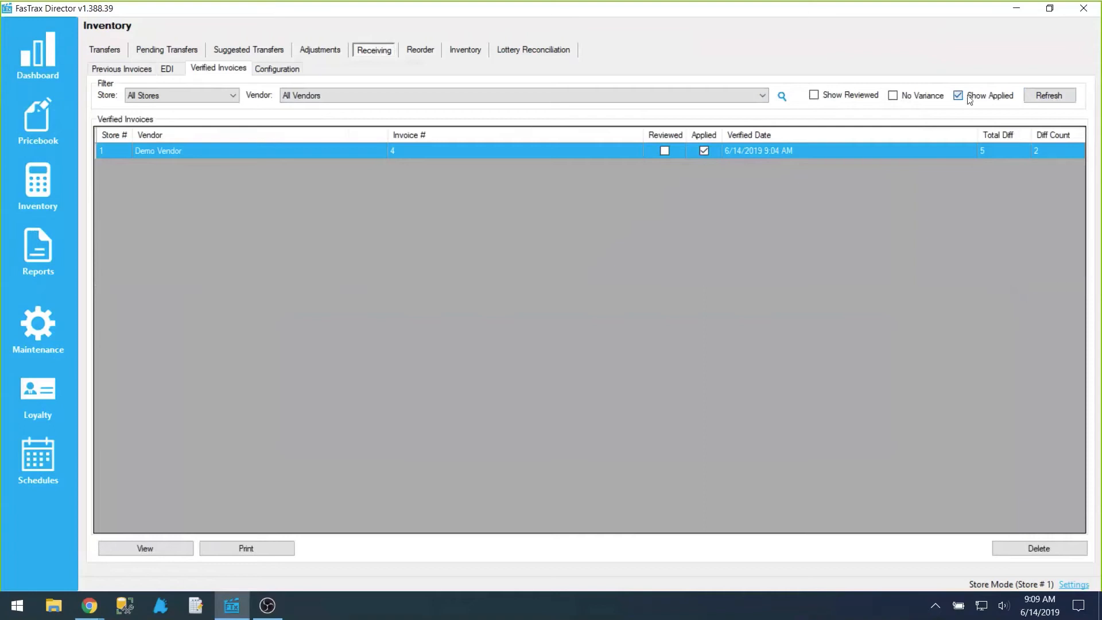
pyautogui.click(1051, 97)
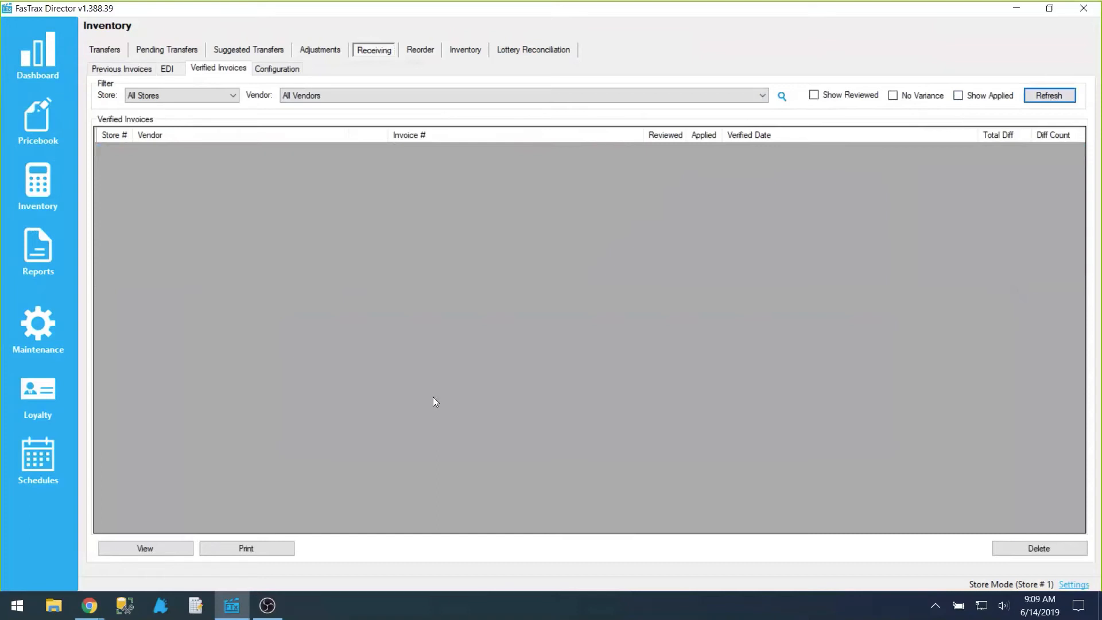
pyautogui.click(958, 96)
pyautogui.click(1049, 95)
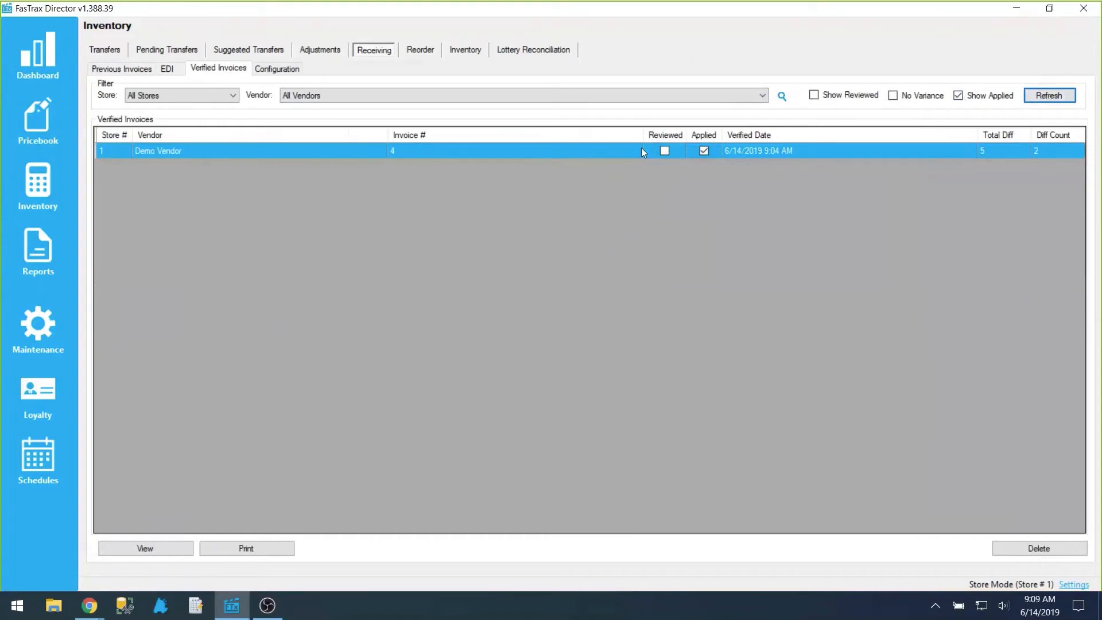
# Step: Open the details of verified invoice 4, mark it as reviewed, and close the details
pyautogui.click(157, 550)
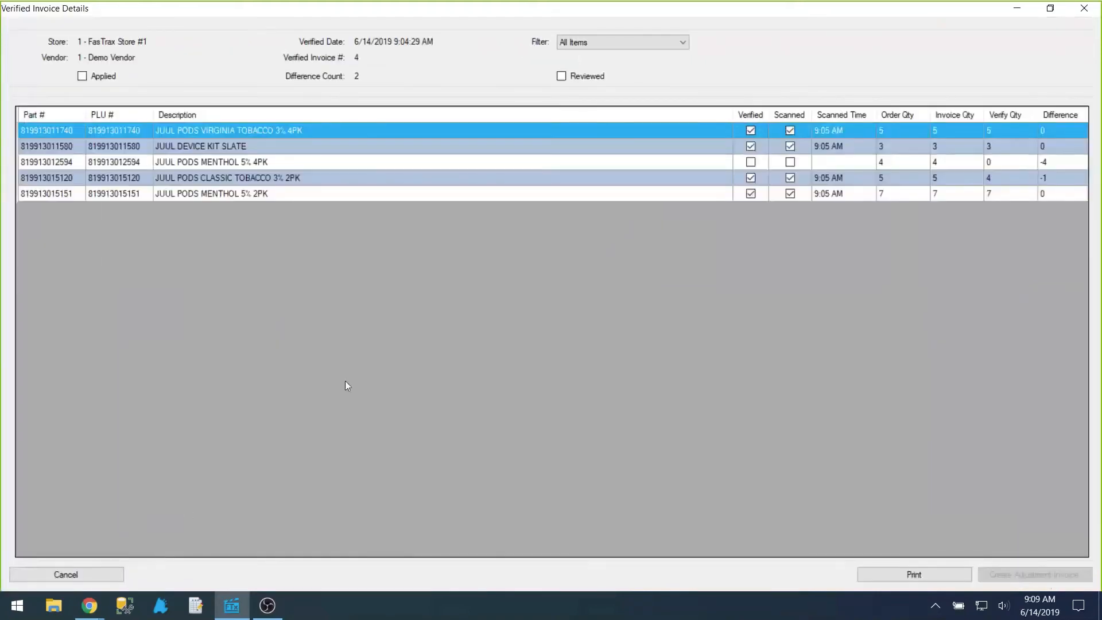
pyautogui.click(564, 79)
pyautogui.click(1083, 10)
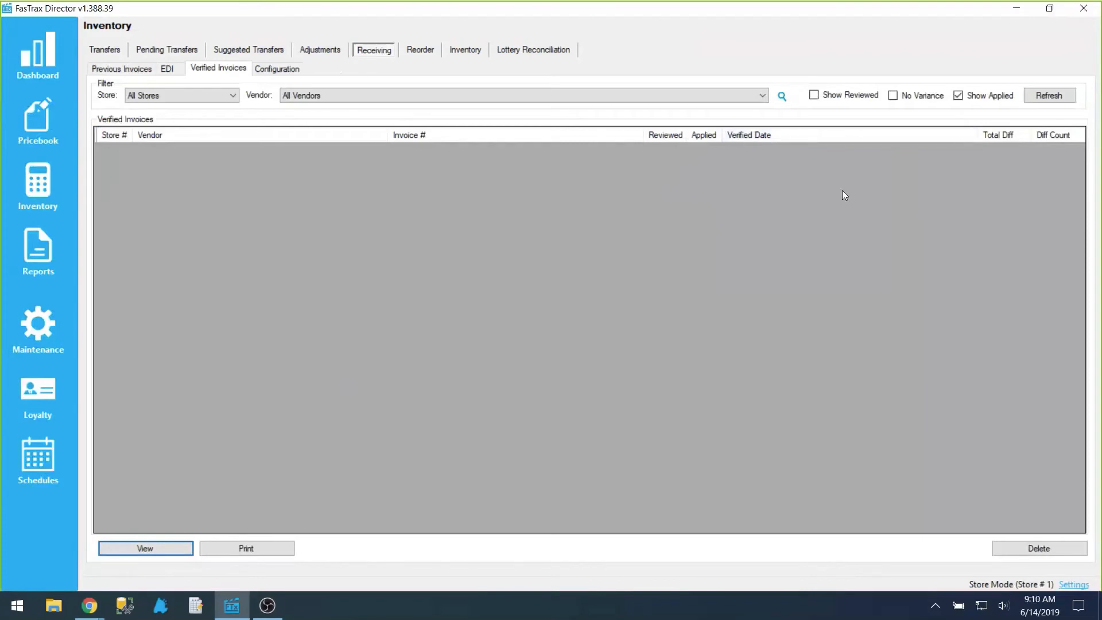
# Step: List verified invoices with both reviewed and applied ones included, and compare with only Show Reviewed enabled
pyautogui.click(836, 97)
pyautogui.click(1048, 97)
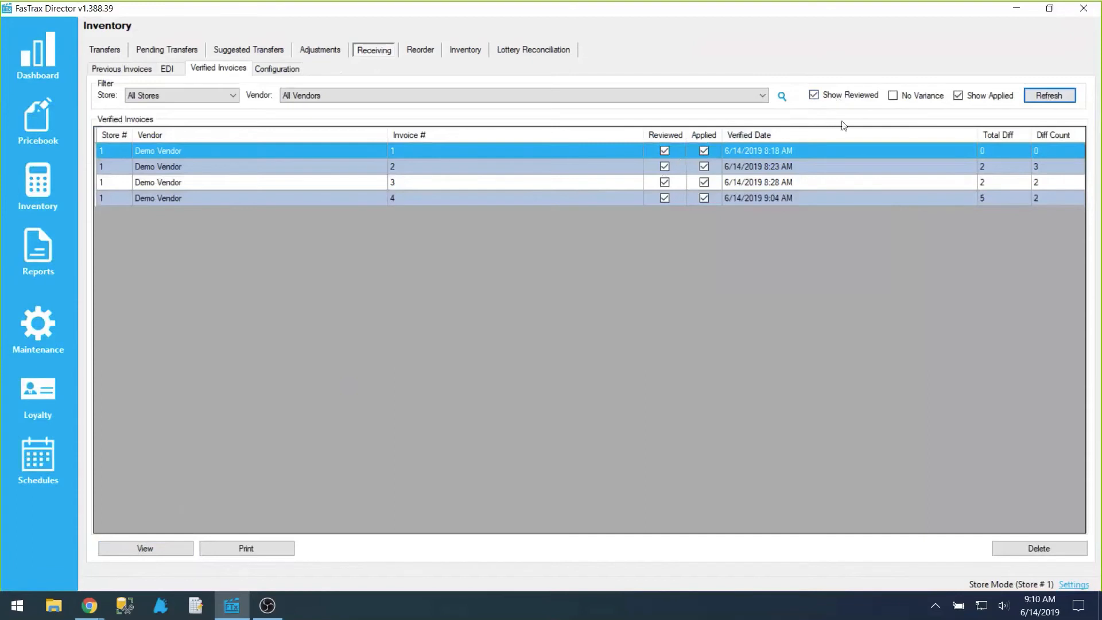
pyautogui.click(958, 96)
pyautogui.click(1059, 91)
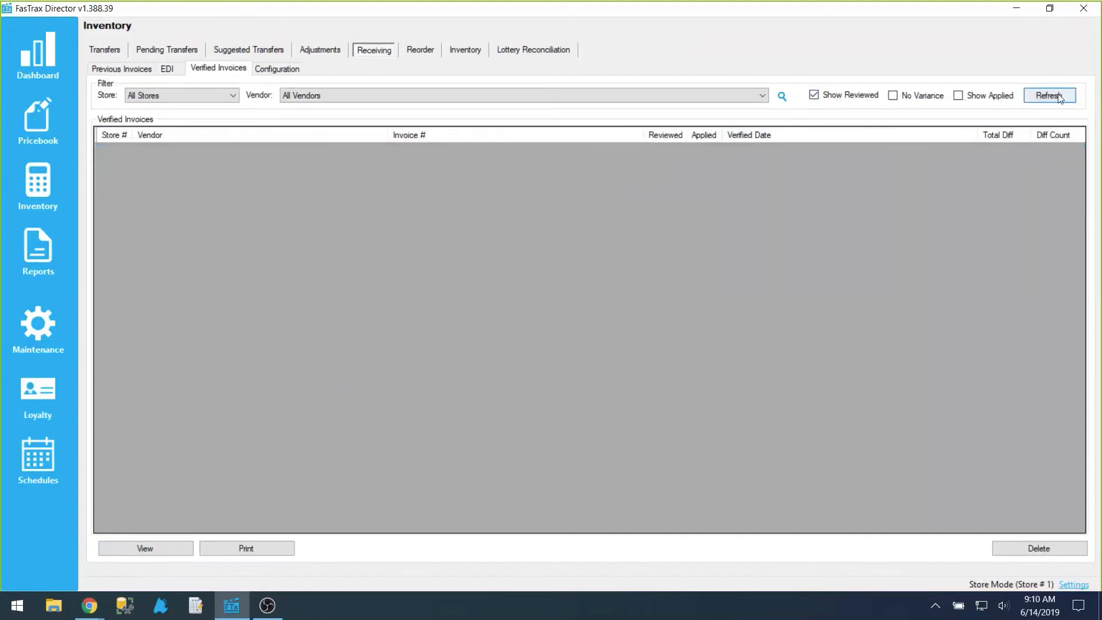
# Step: Refresh the verified invoices with only No Variance enabled, and again with Show Reviewed, No Variance and Show Applied all enabled
pyautogui.click(847, 96)
pyautogui.click(921, 97)
pyautogui.click(1042, 99)
pyautogui.click(974, 96)
pyautogui.click(846, 96)
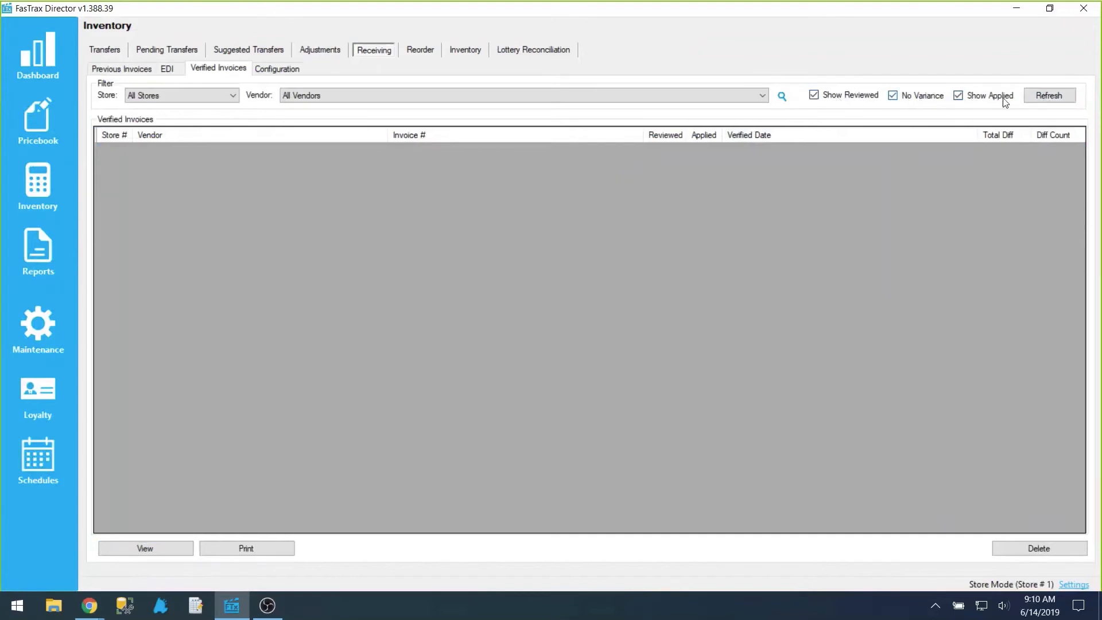
pyautogui.click(1059, 101)
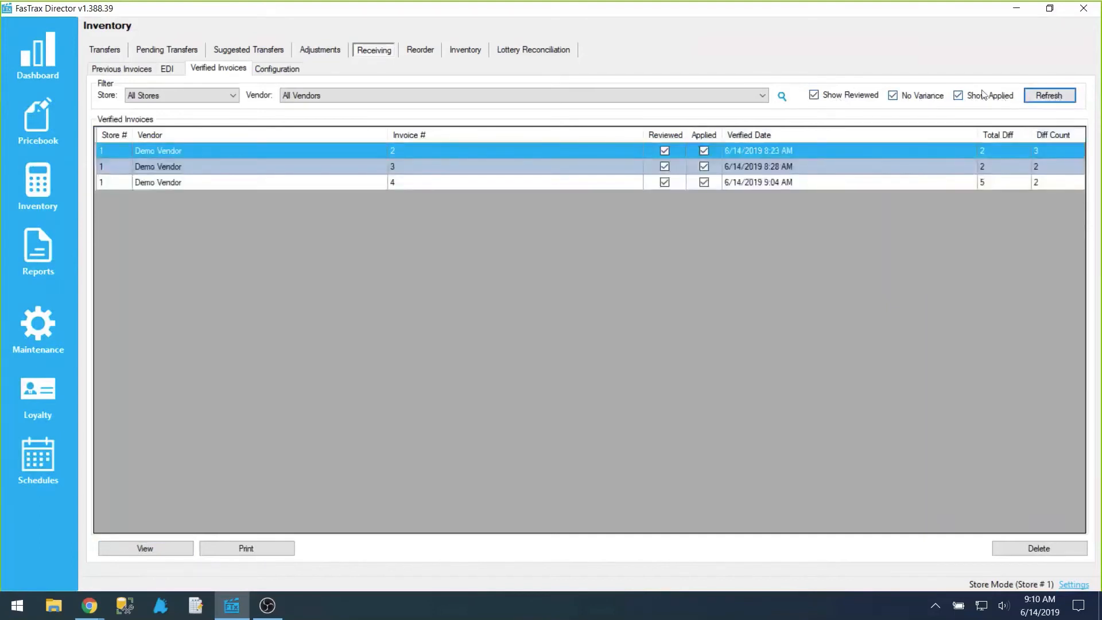
# Step: Clear the Show Applied, No Variance and Show Reviewed filters and refresh the verified invoices list
pyautogui.click(961, 95)
pyautogui.click(925, 97)
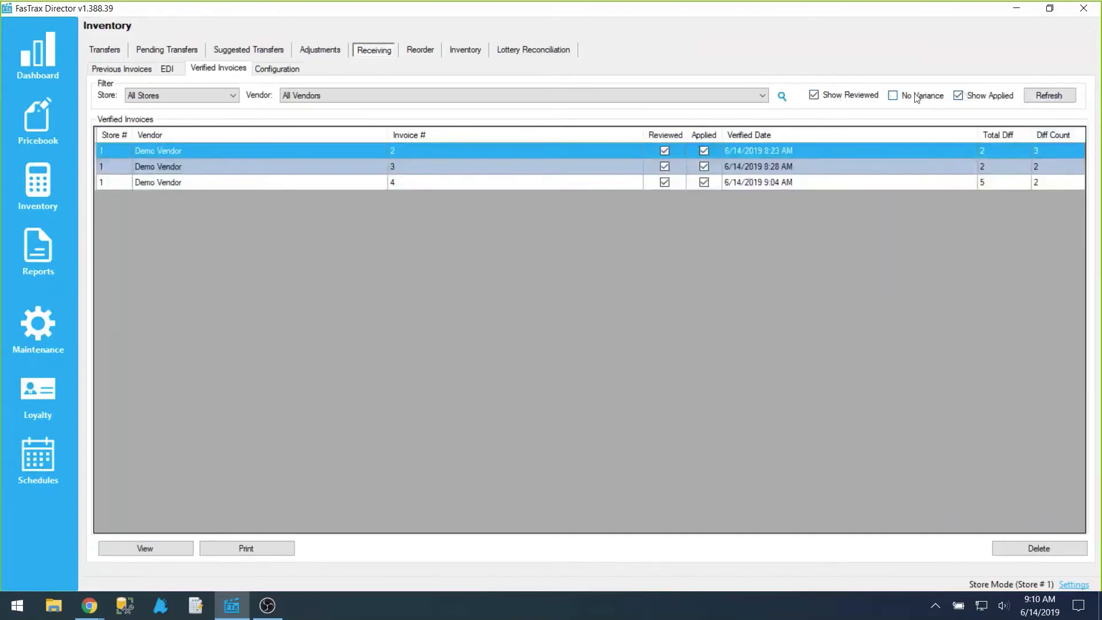
pyautogui.click(867, 97)
pyautogui.click(1059, 101)
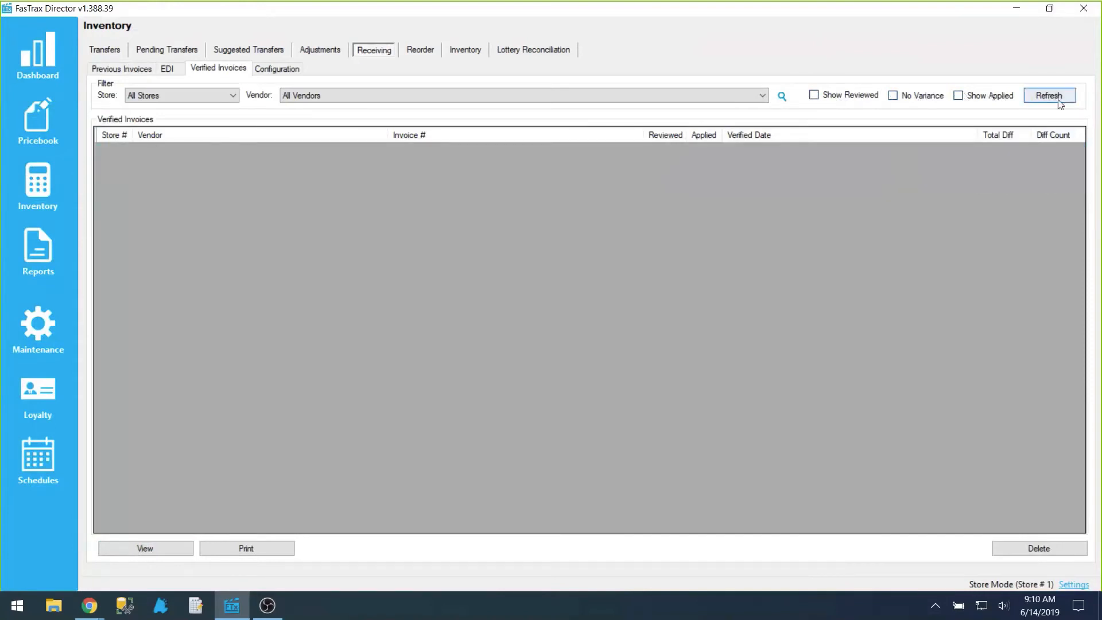
pyautogui.click(1058, 99)
# Step: Open invoice 5 from the previous invoices, apply it to inventory, and close its receiving worksheet
pyautogui.click(125, 69)
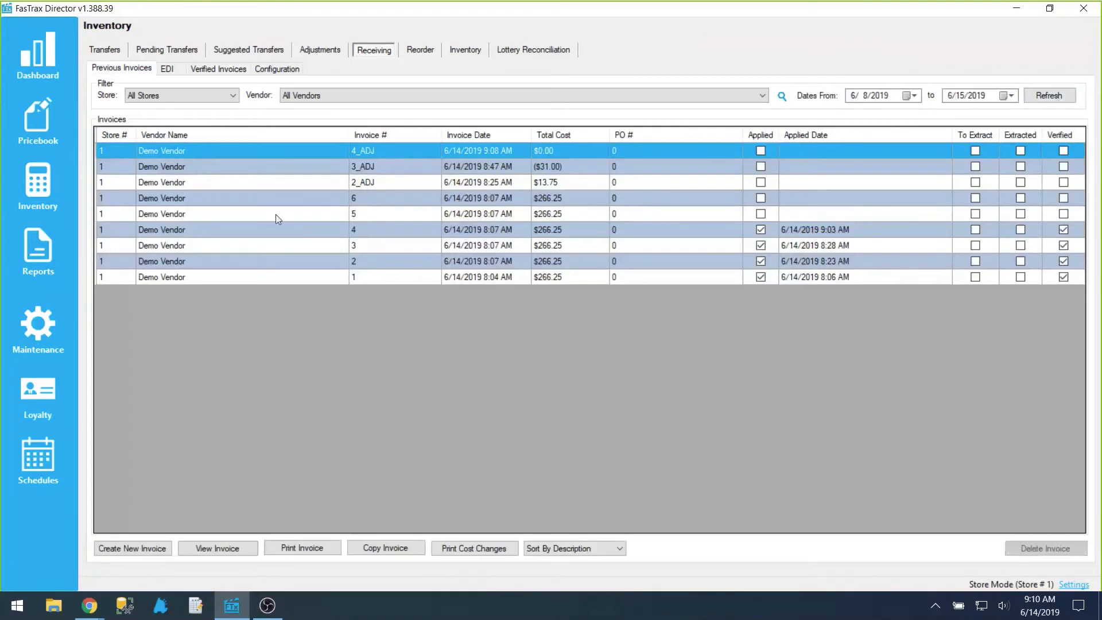
pyautogui.click(297, 221)
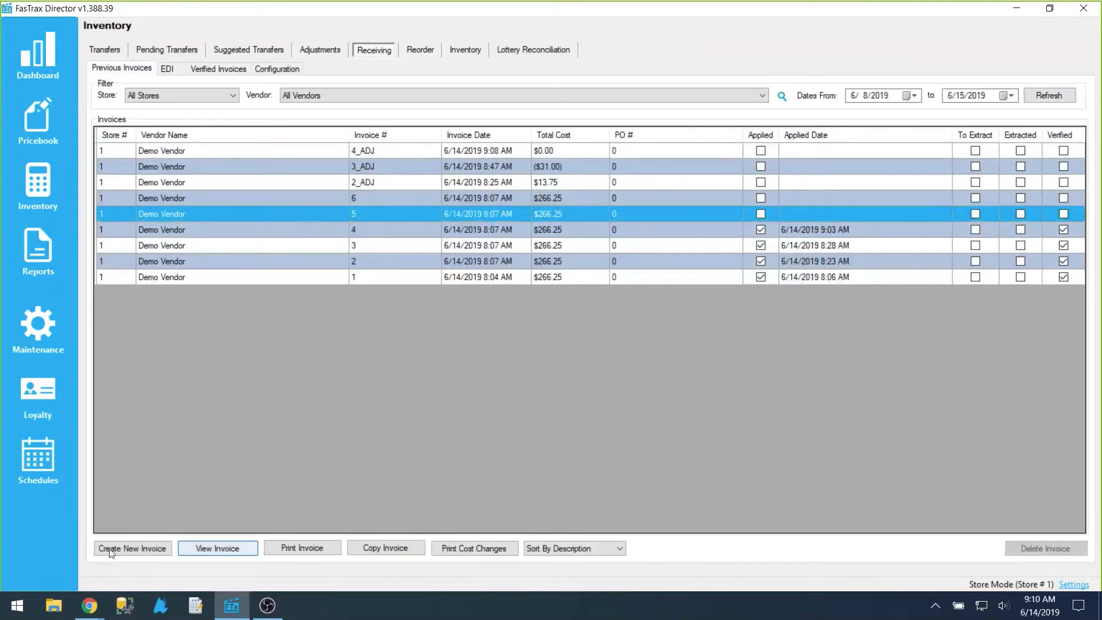
pyautogui.click(215, 549)
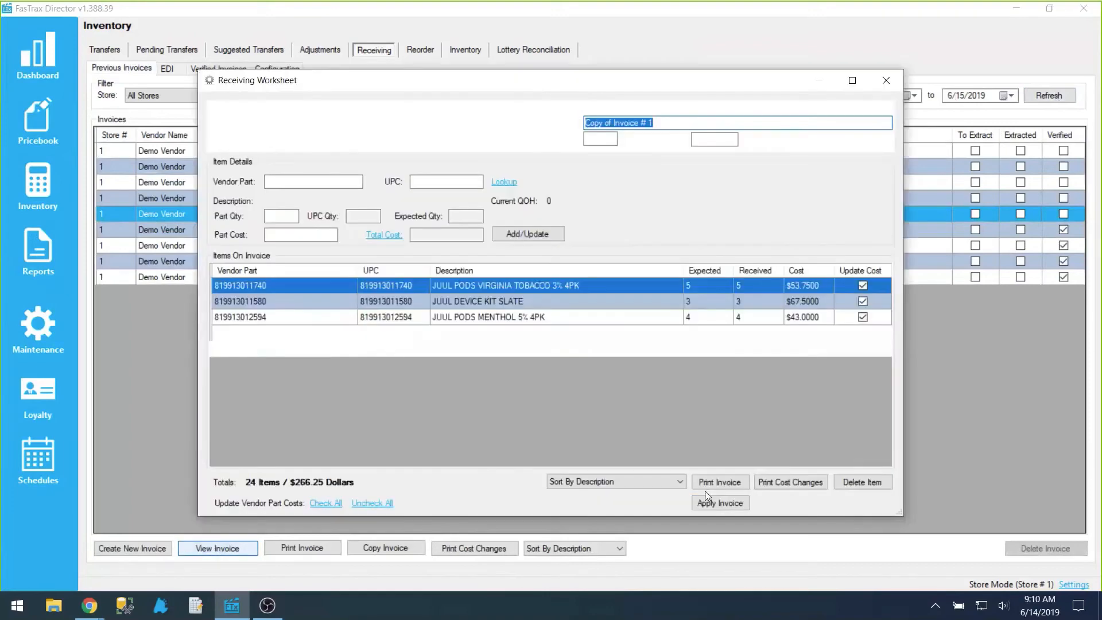
pyautogui.click(732, 503)
pyautogui.click(543, 350)
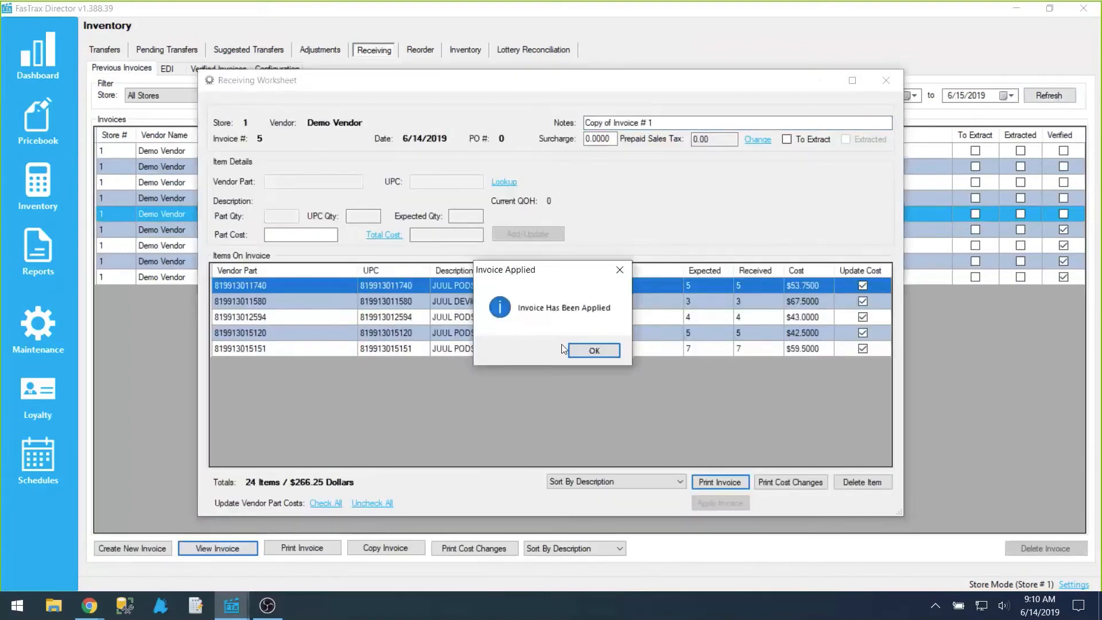
pyautogui.click(584, 351)
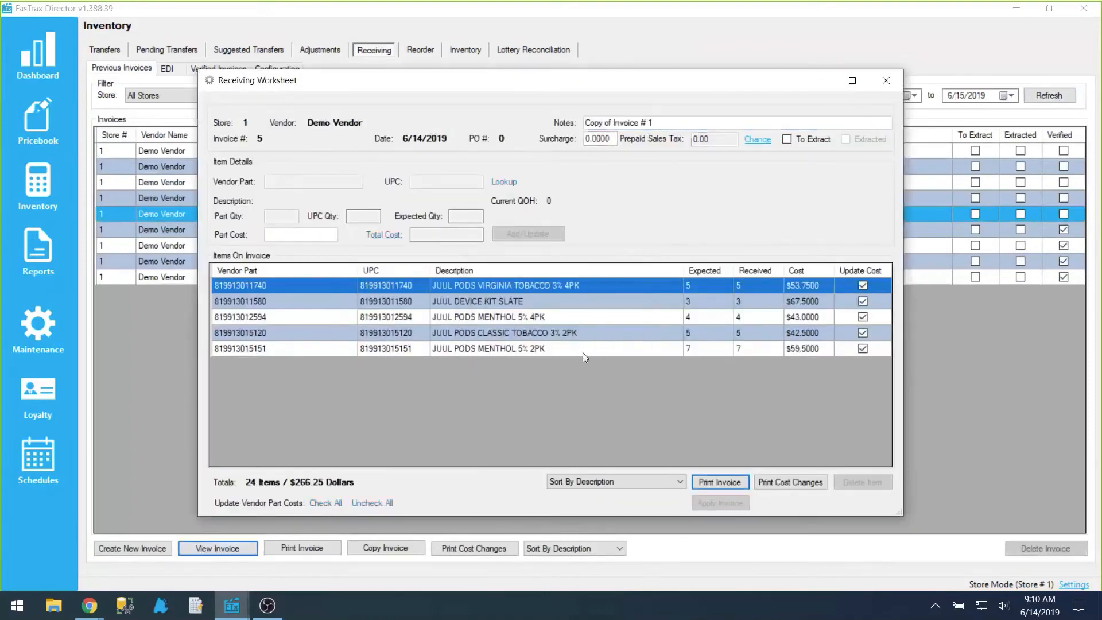
pyautogui.click(888, 79)
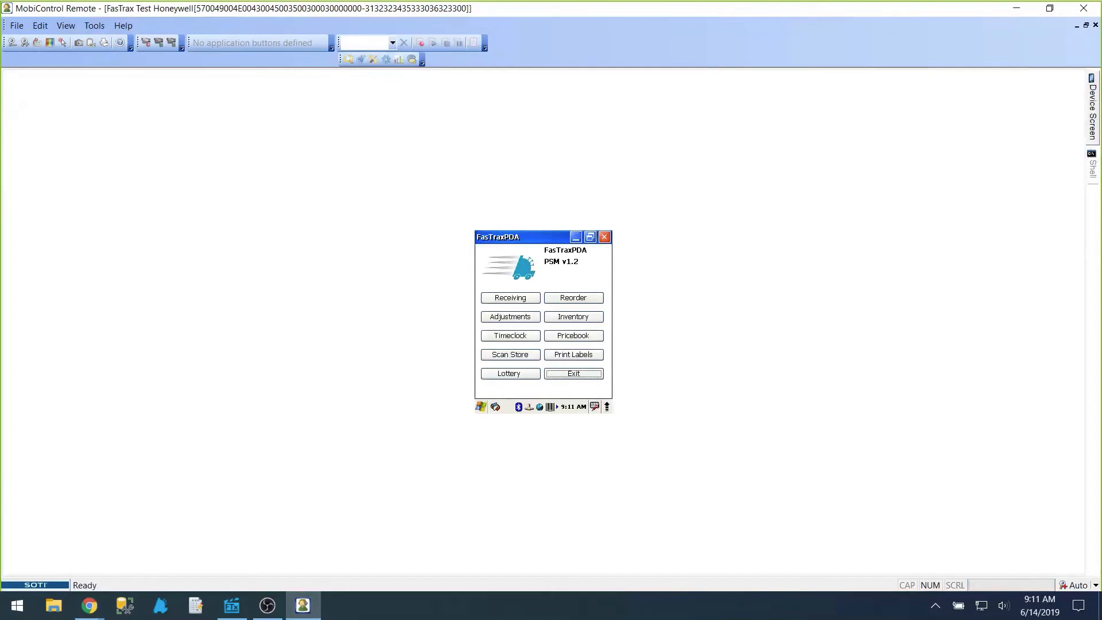
# Step: In the MobiControl Remote handheld session, open Receiving and log in with the employee number and password
pyautogui.click(510, 373)
pyautogui.click(510, 298)
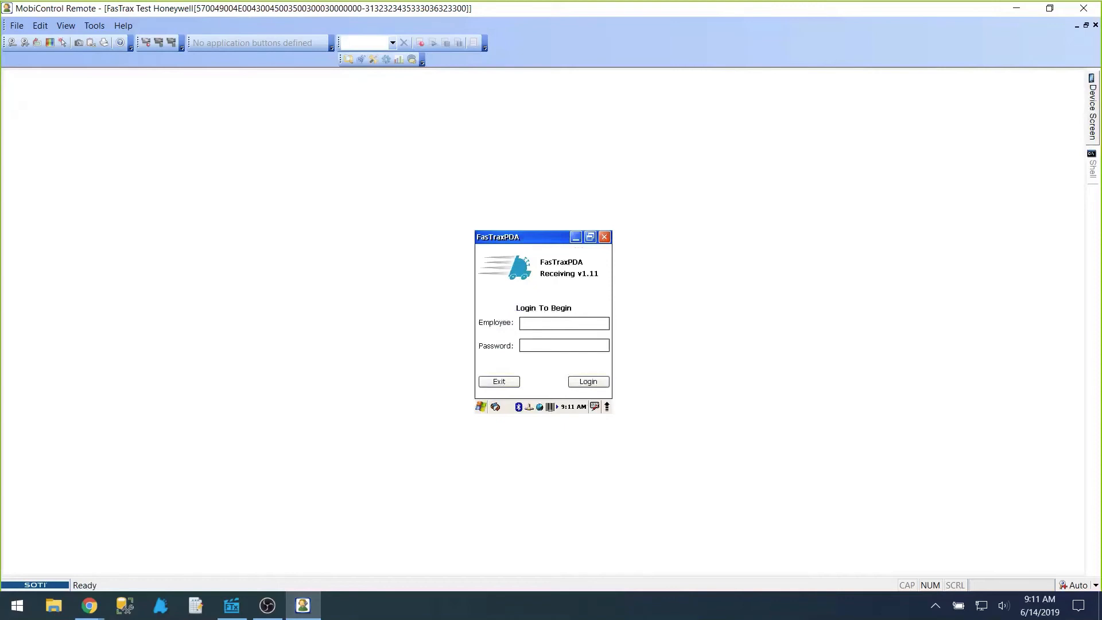
pyautogui.write('1')
pyautogui.press('Tab')
pyautogui.write('1')
pyautogui.press('Return')
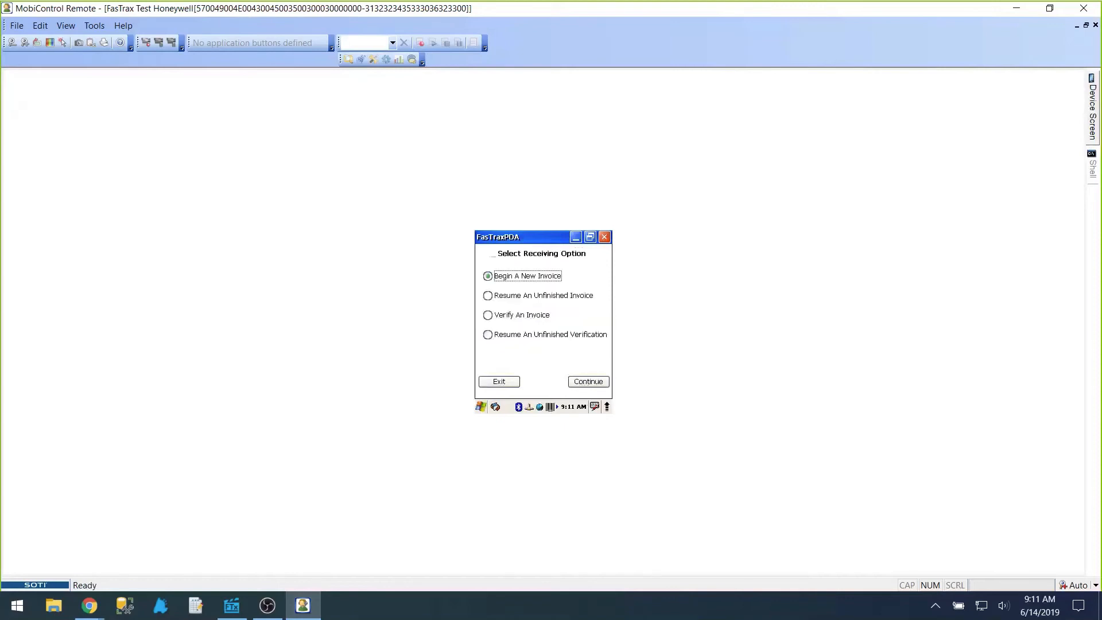
# Step: Start verifying an invoice on the handheld, choosing Demo Vendor and invoice 5
pyautogui.click(517, 316)
pyautogui.click(588, 382)
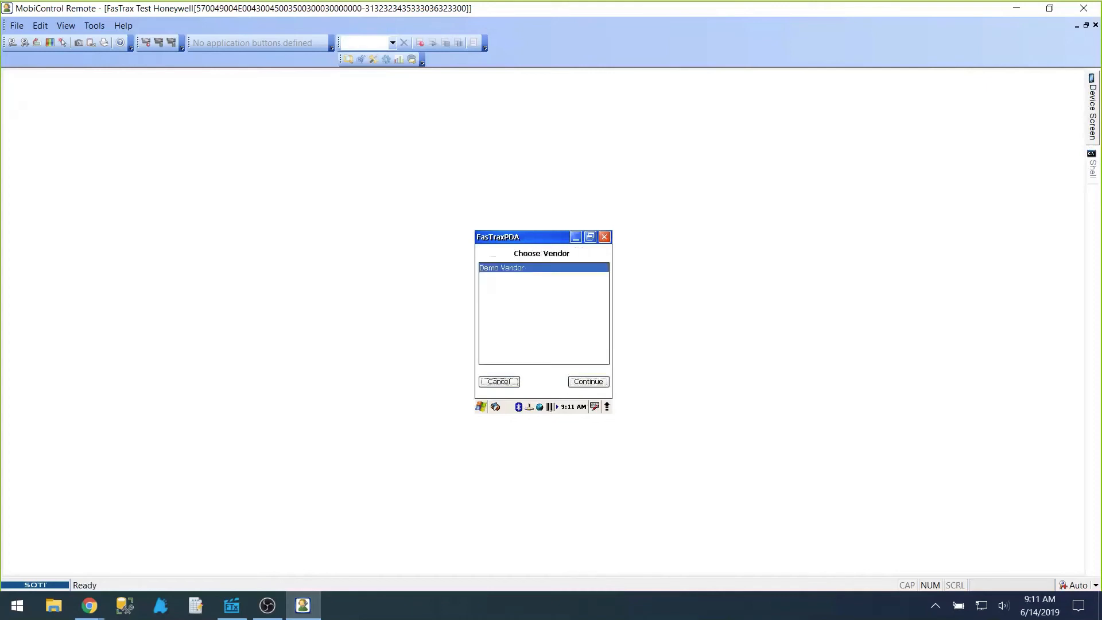
pyautogui.click(588, 381)
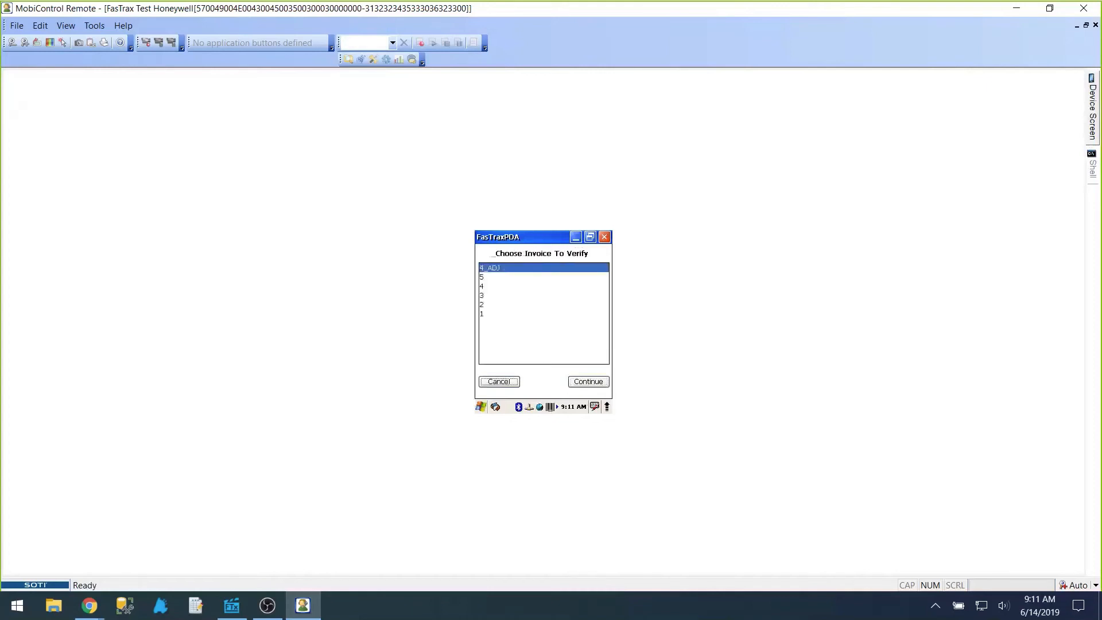
pyautogui.click(517, 277)
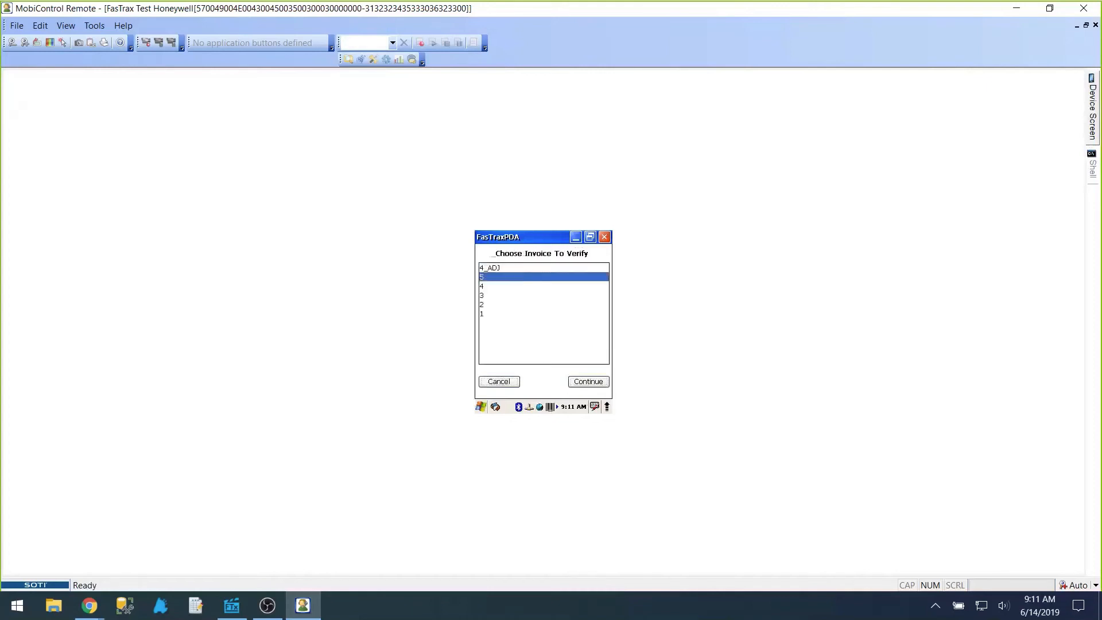
pyautogui.click(589, 381)
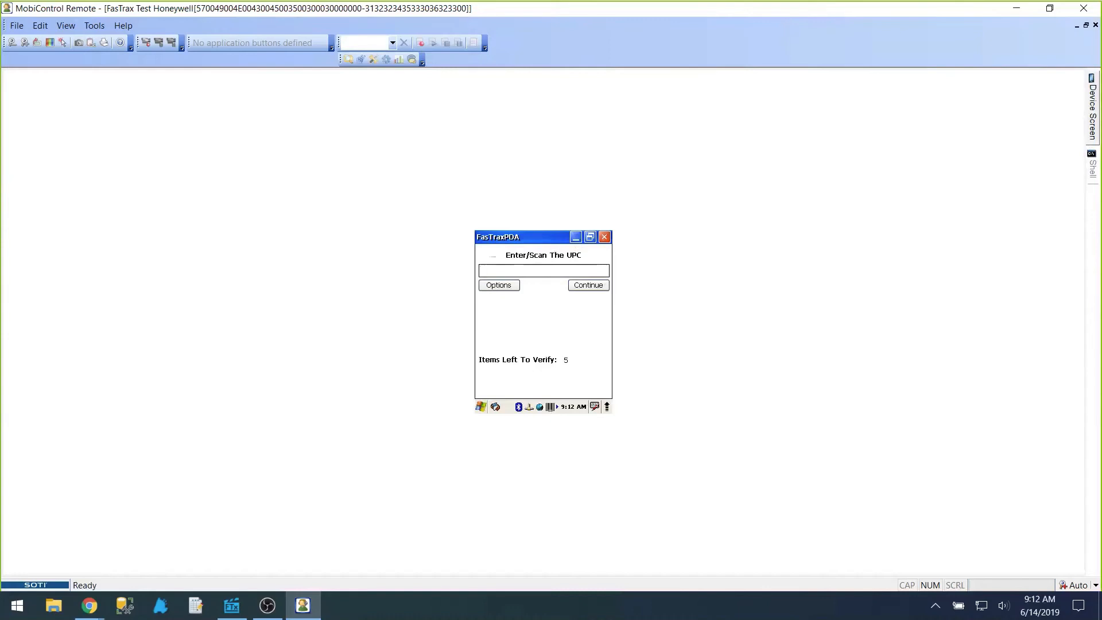
# Step: Enter the received quantities: 5 for JUUL Pods Virginia Tobacco and 3 for JUUL Device Kit Slate
pyautogui.write('819913012348')
pyautogui.press('Return')
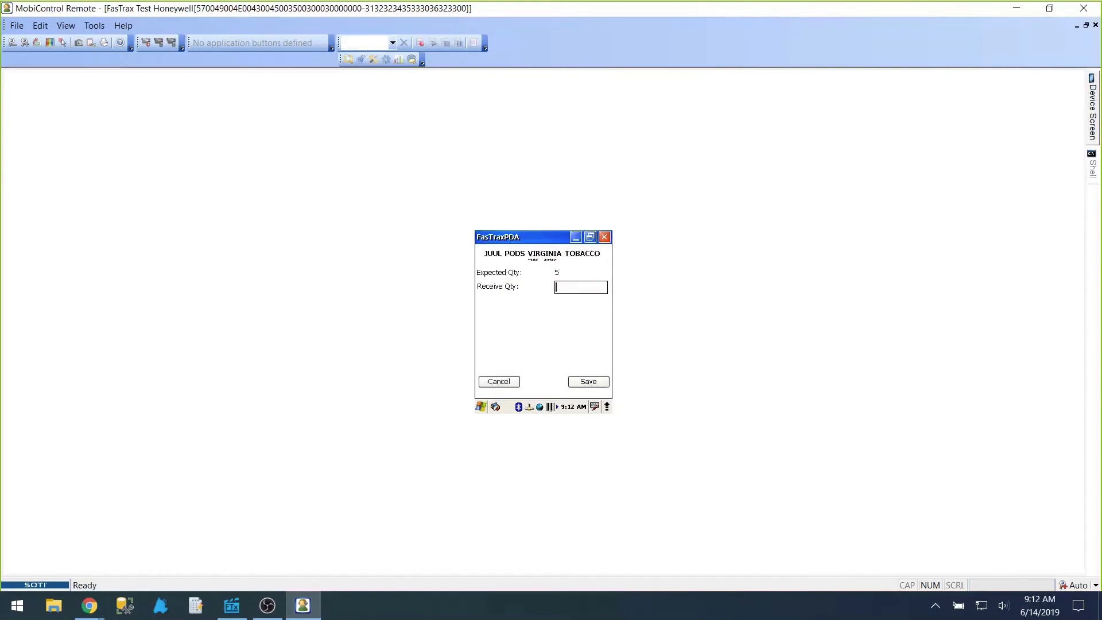
pyautogui.write('5')
pyautogui.press('Return')
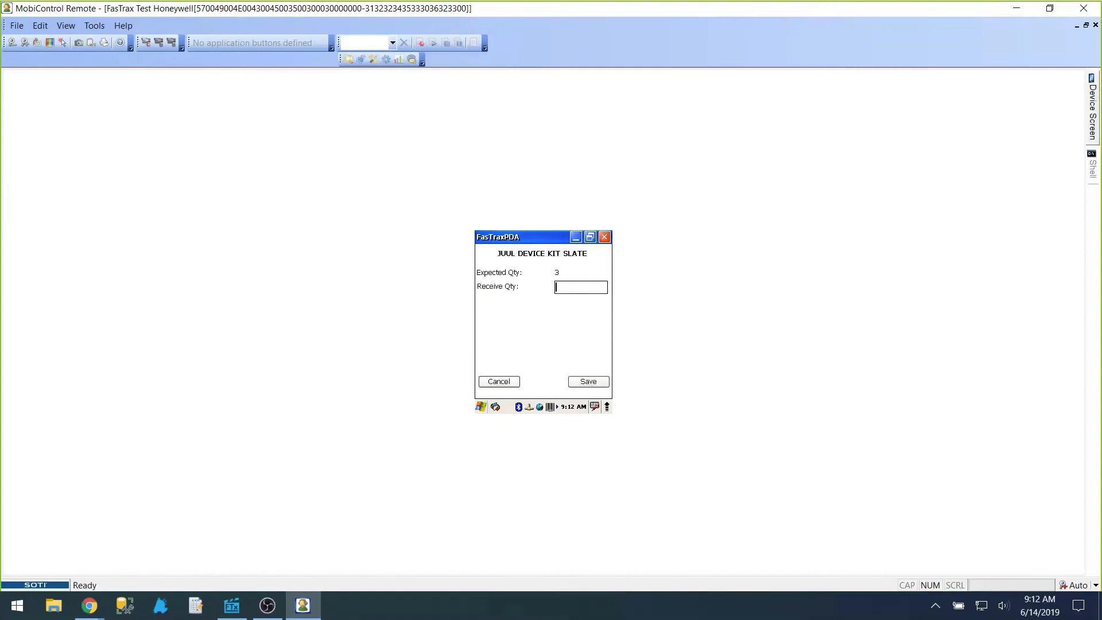
pyautogui.write('3')
pyautogui.press('Return')
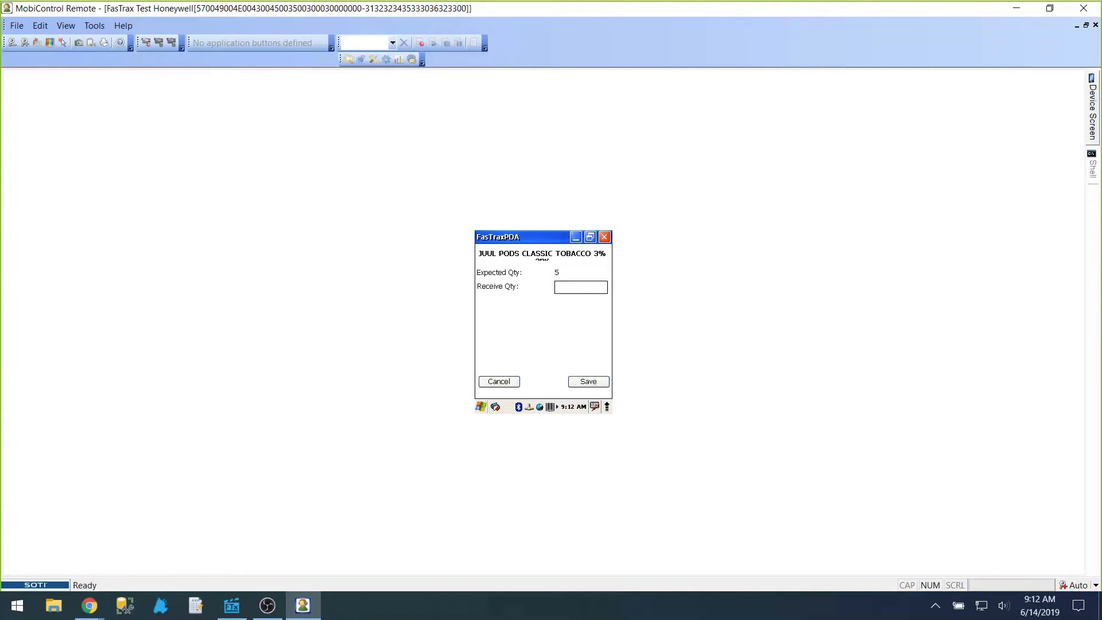
# Step: Enter the received quantities: 5 for Classic Tobacco 3%, 7 for Menthol 5% 2PK and 4 for Menthol 5% 4PK
pyautogui.write('5')
pyautogui.press('Return')
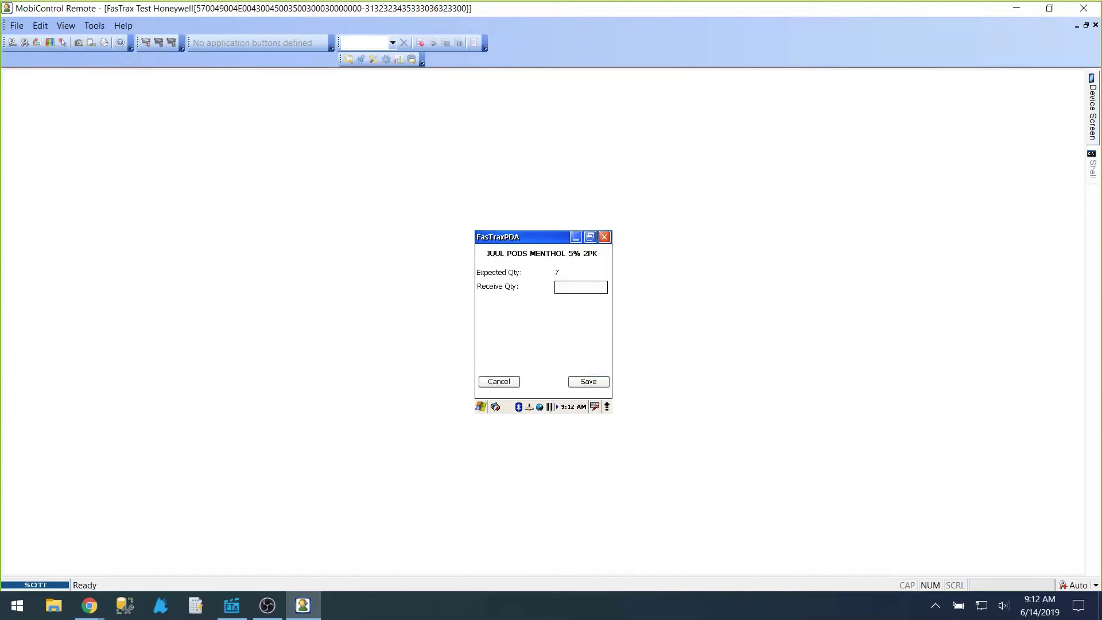
pyautogui.write('7')
pyautogui.press('Return')
pyautogui.write('4')
pyautogui.press('Return')
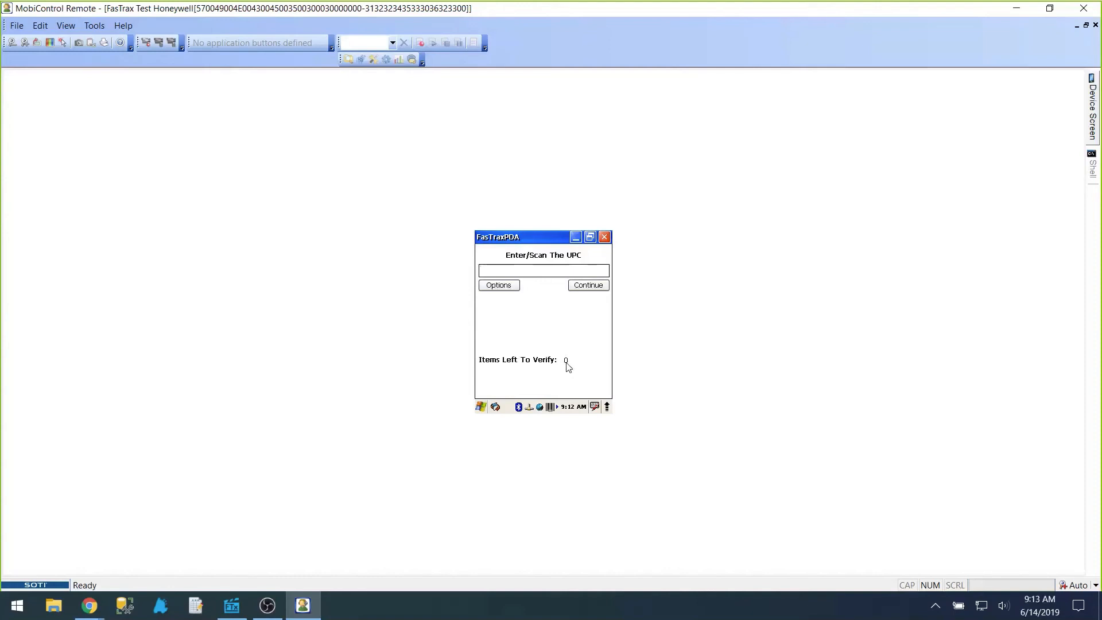
# Step: Save the completed verification, send it to corporate, and close the remote handheld session
pyautogui.press('Escape')
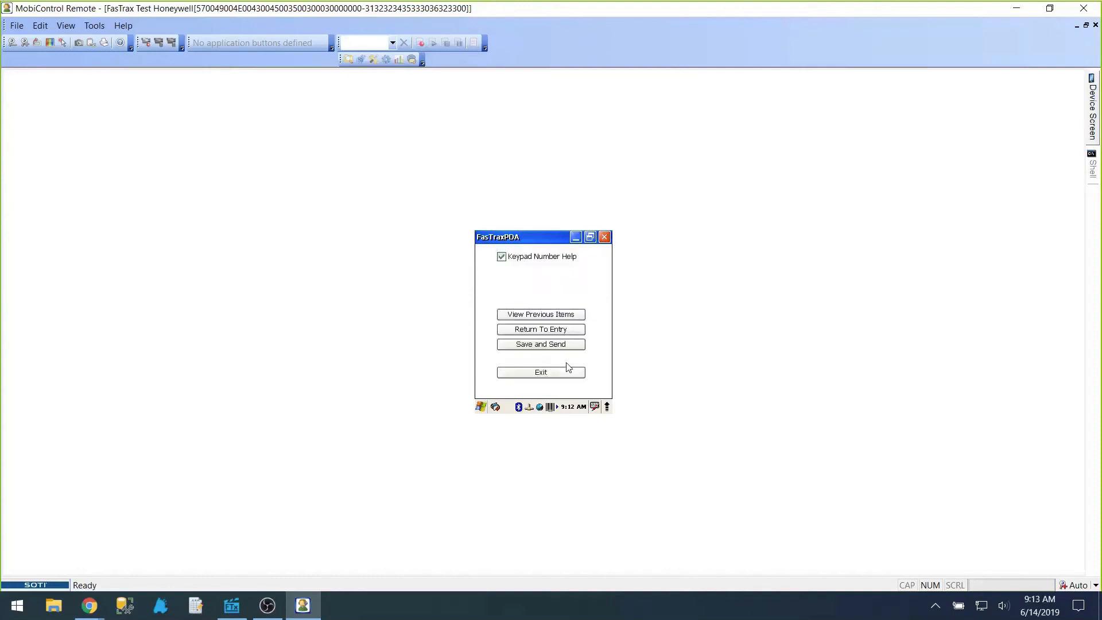
pyautogui.press('Return')
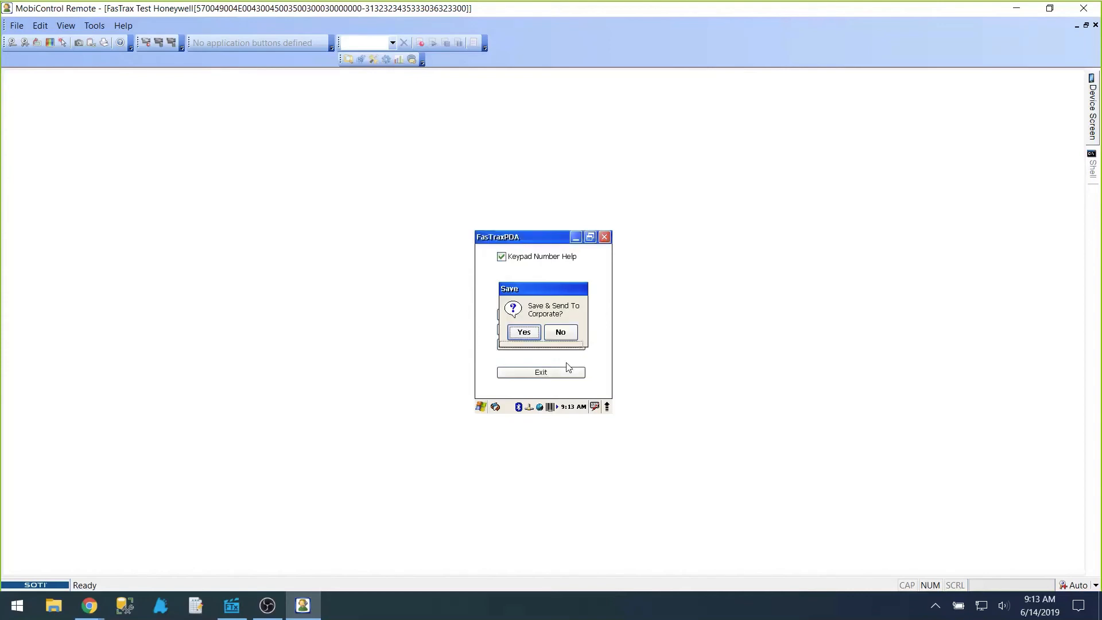
pyautogui.press('Return')
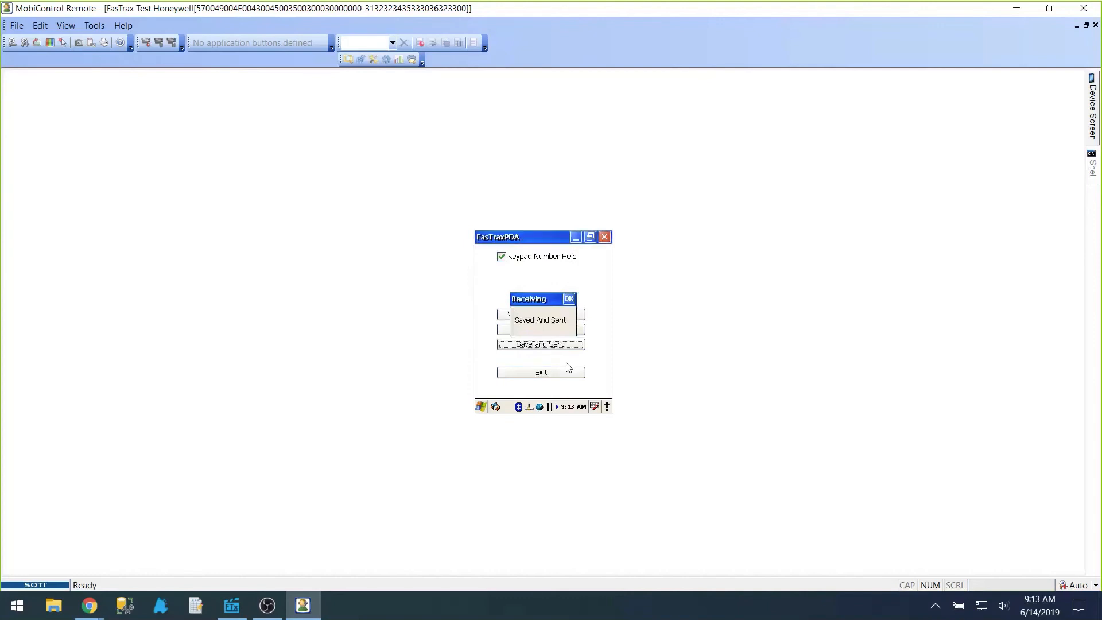
pyautogui.press('Return')
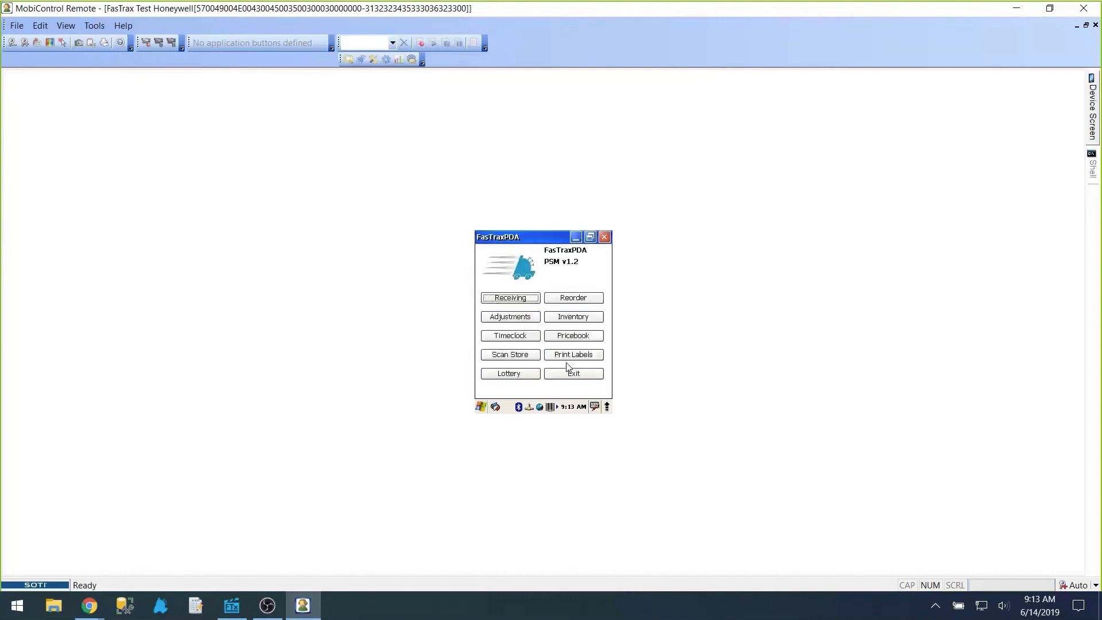
pyautogui.click(1086, 7)
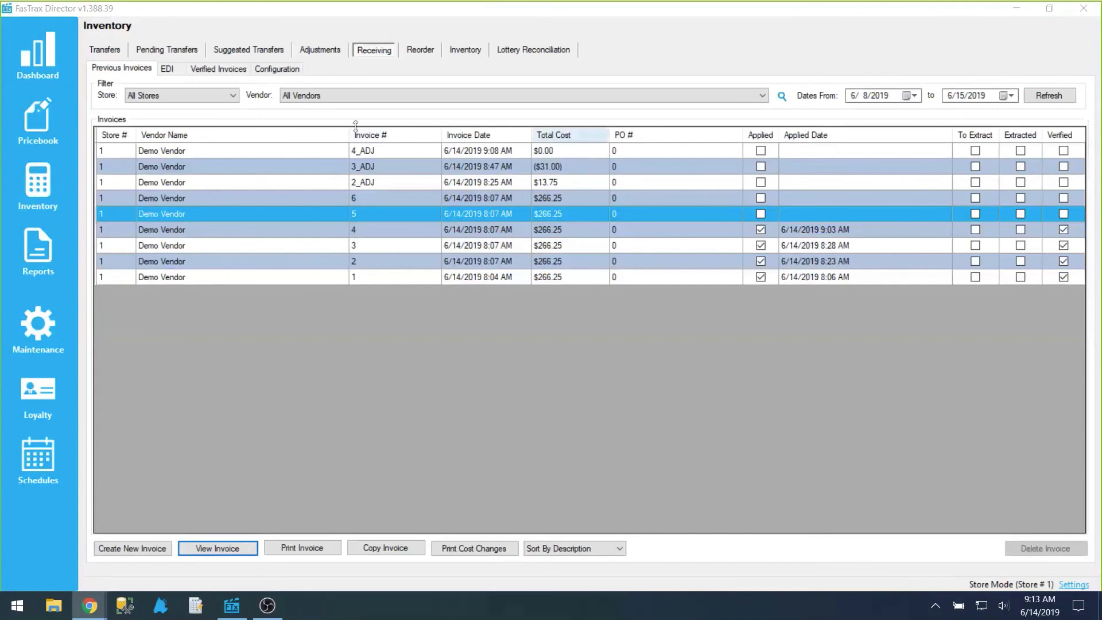
# Step: Refresh the verified invoices list, open the details of invoice 5, and check its order, invoice and verified quantities
pyautogui.click(219, 68)
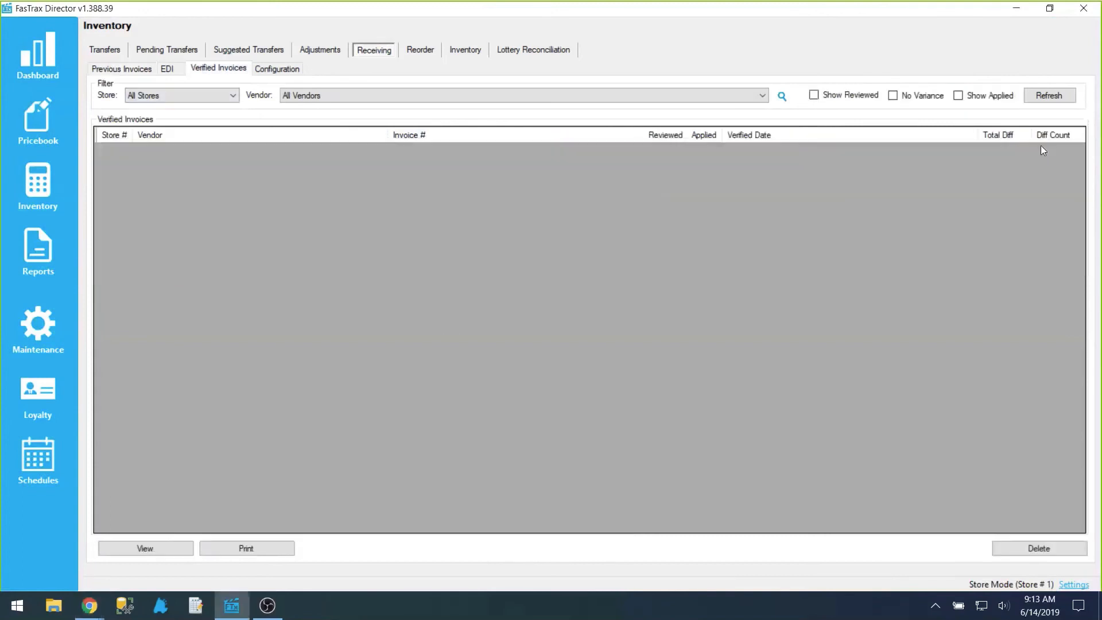
pyautogui.click(1046, 95)
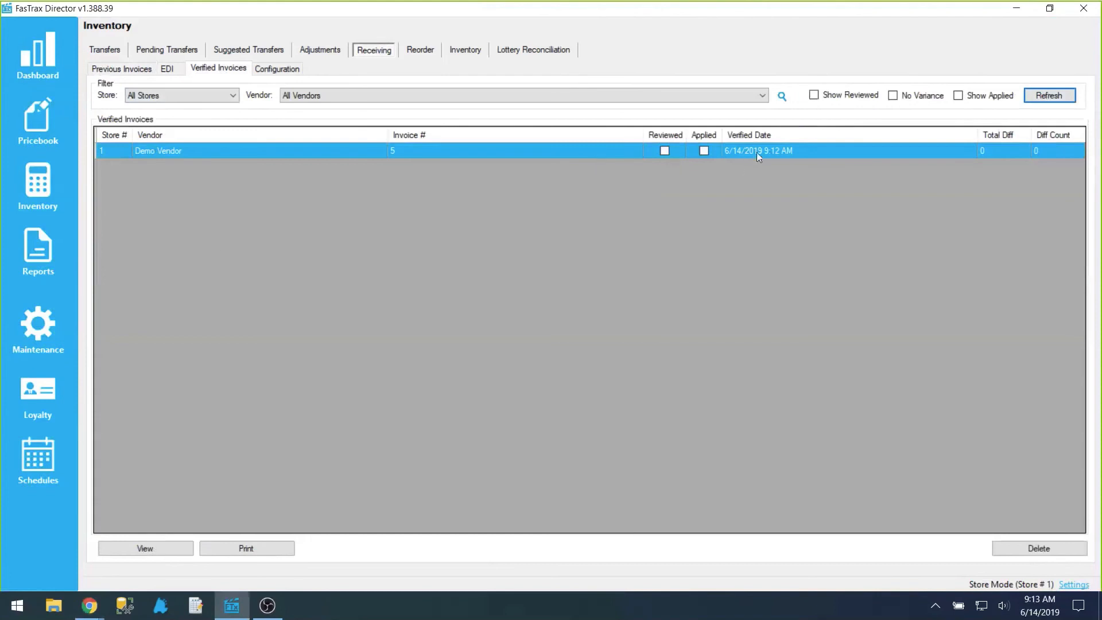
pyautogui.click(152, 550)
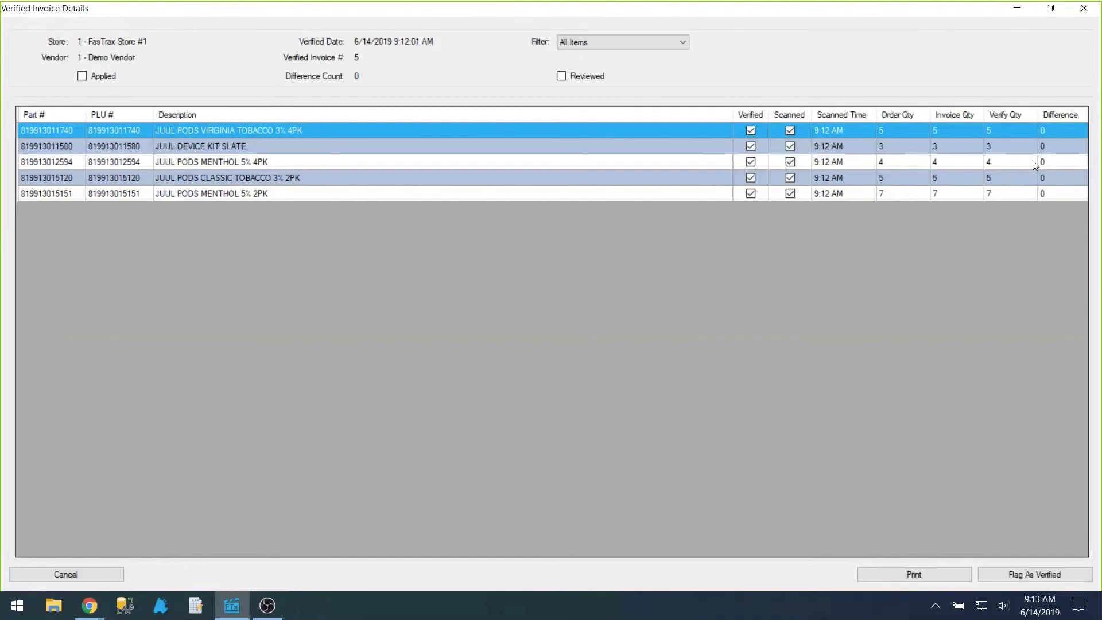
# Step: Flag invoice 5 from Demo Vendor as verified and confirm
pyautogui.click(1029, 570)
pyautogui.click(536, 353)
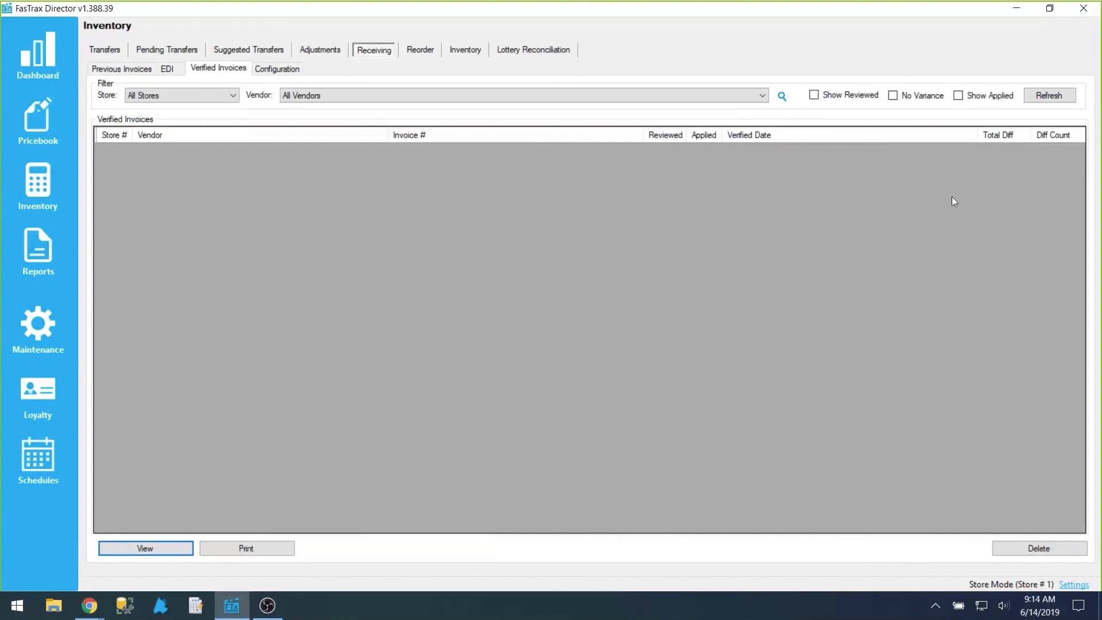
# Step: Refresh the verified invoices list with applied invoices included, then mark invoice 5 as reviewed in its details and close them
pyautogui.click(958, 96)
pyautogui.click(1030, 97)
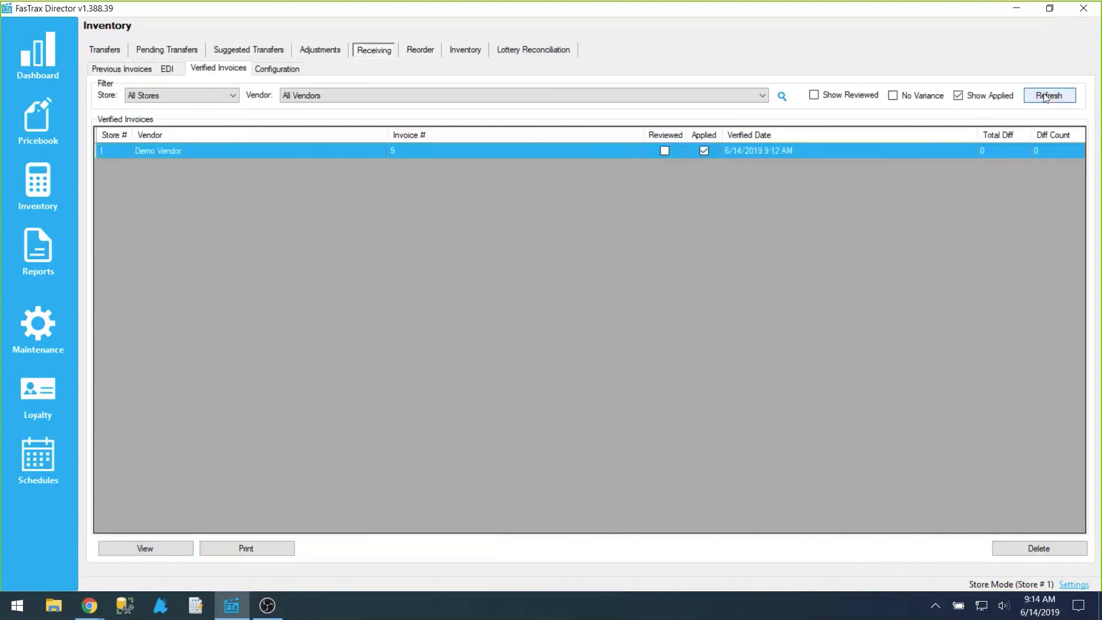
pyautogui.doubleClick(500, 153)
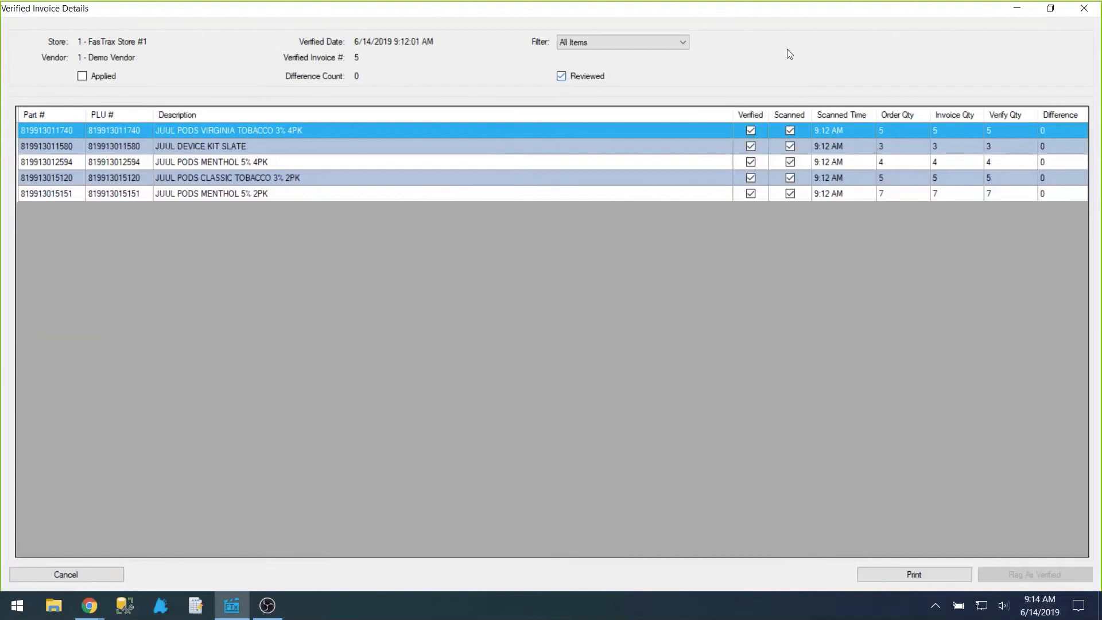
pyautogui.click(1083, 8)
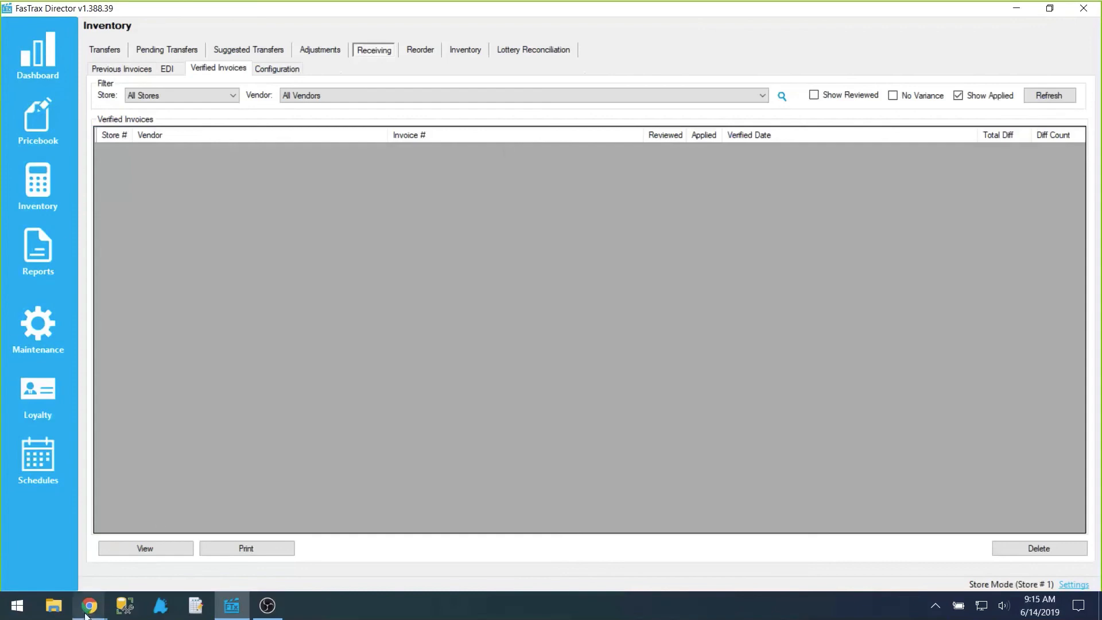
# Step: Switch to the FasTrax website in Chrome and open the weekly training webinars from the FTx Lifeline page to view the webinar topics
pyautogui.moveTo(89, 606)
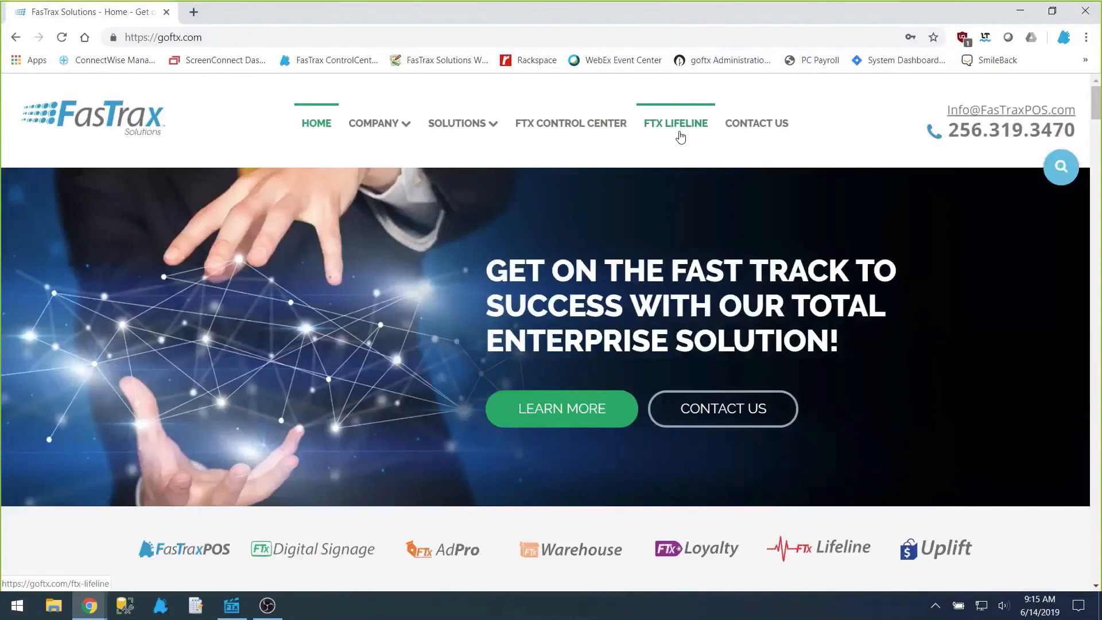
pyautogui.click(680, 137)
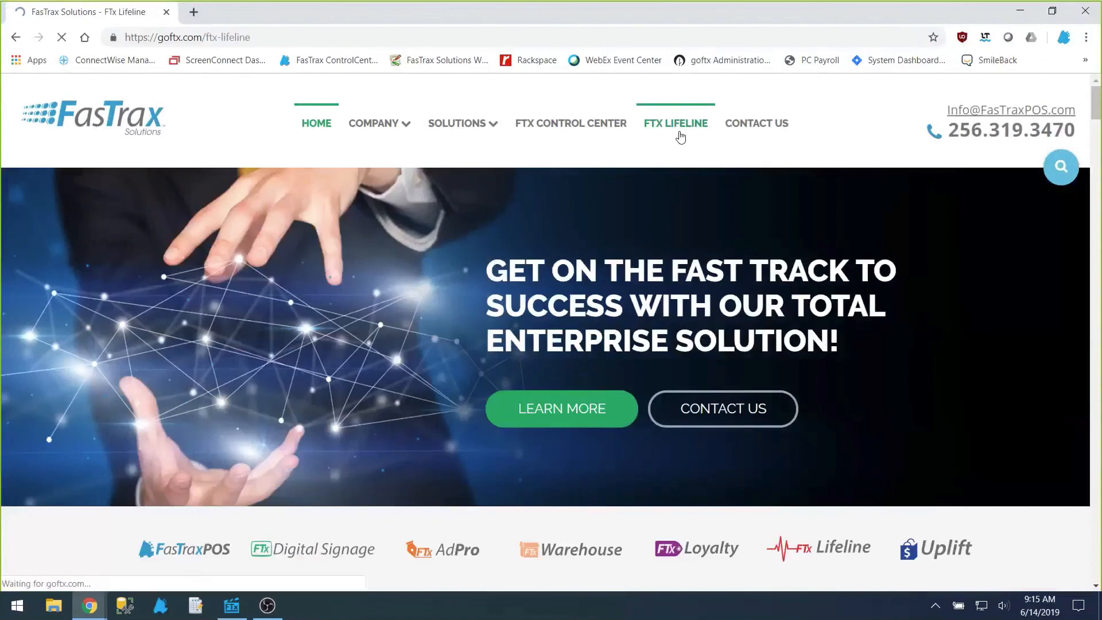
pyautogui.scroll(-15, 876, 307)
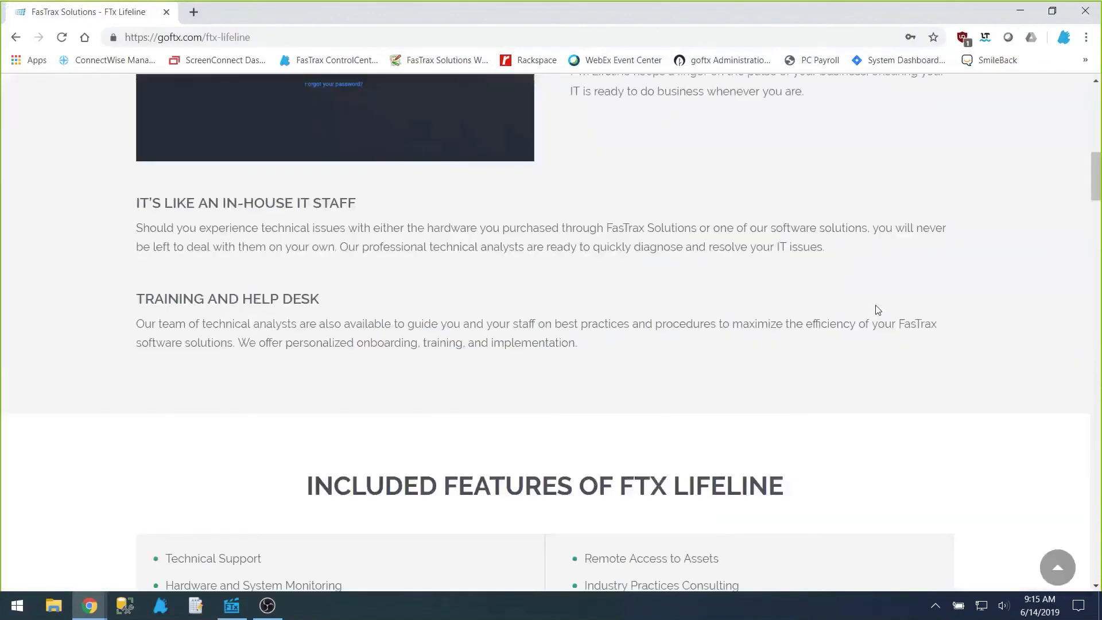
pyautogui.scroll(-12, 876, 310)
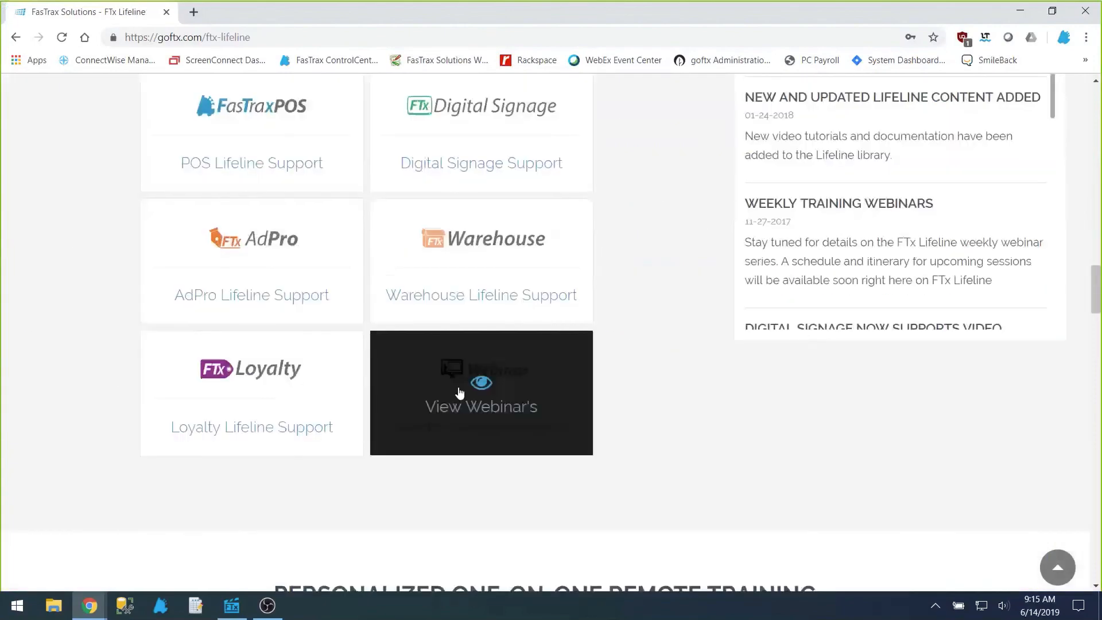
pyautogui.click(459, 390)
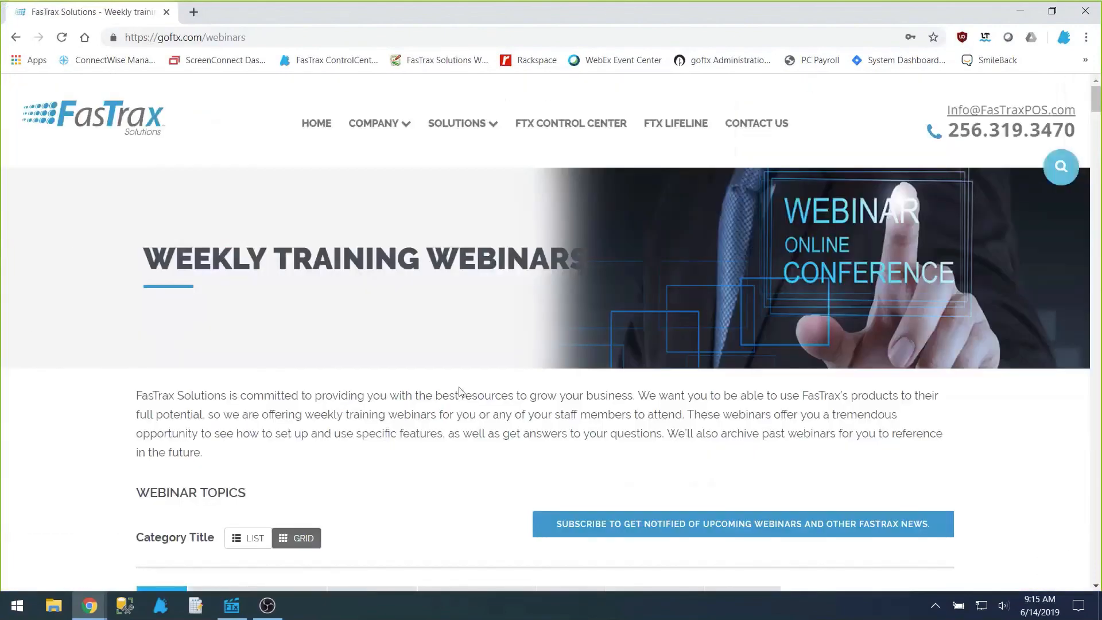
pyautogui.scroll(-5, 648, 347)
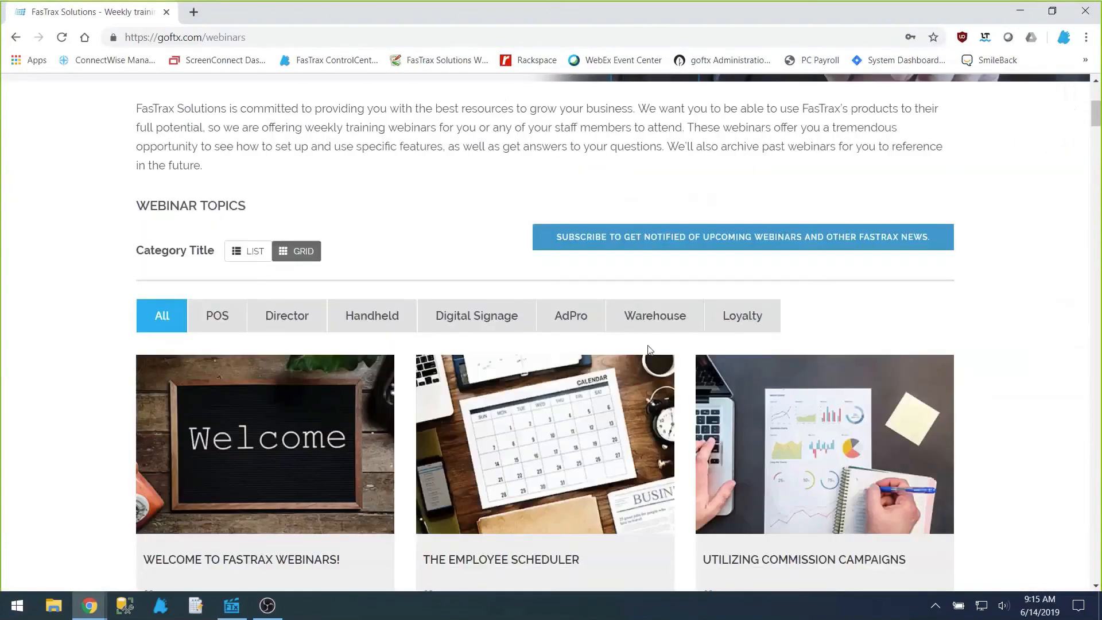